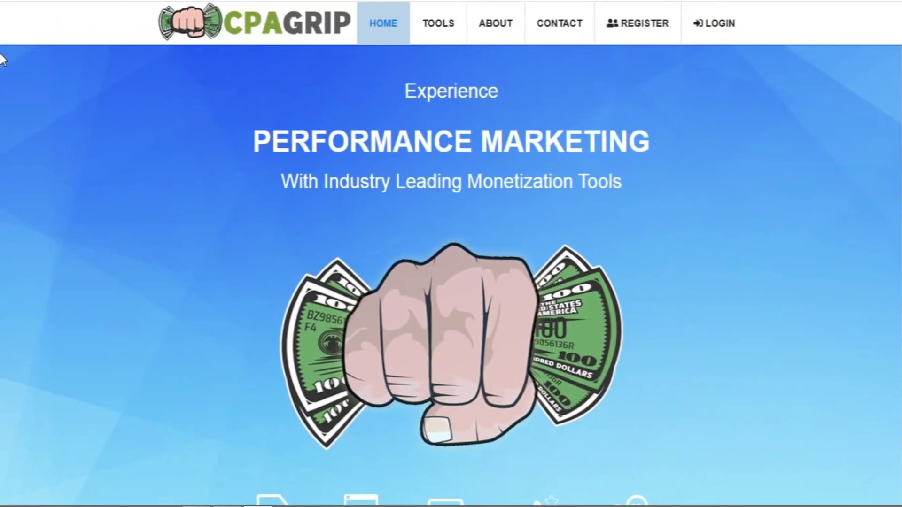
scroll(2, 57, "down", 10)
scroll(1, 167, "down", 15)
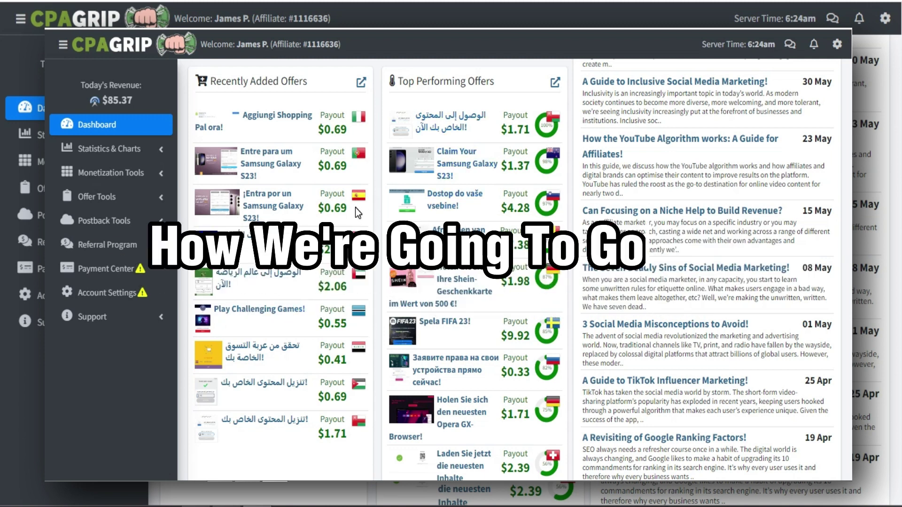
Open the Video Lockers page among the monetization tools
left_click(163, 205)
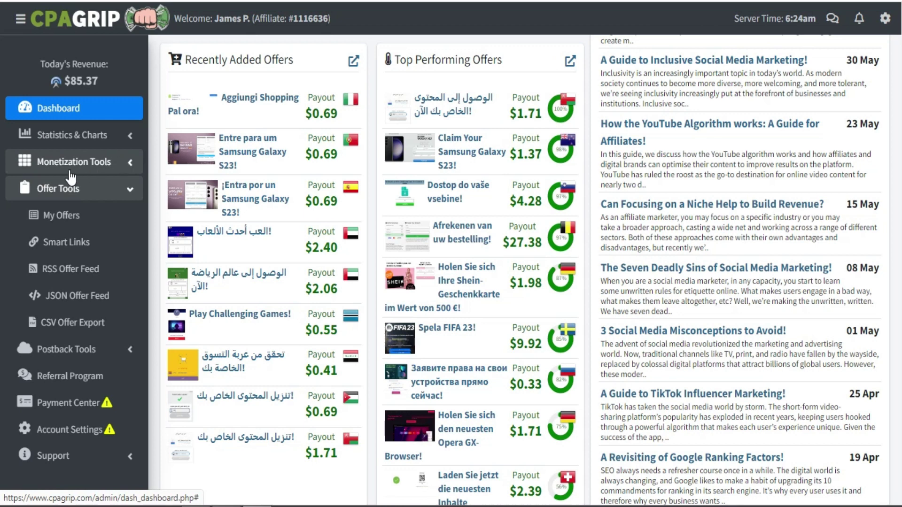
left_click(94, 162)
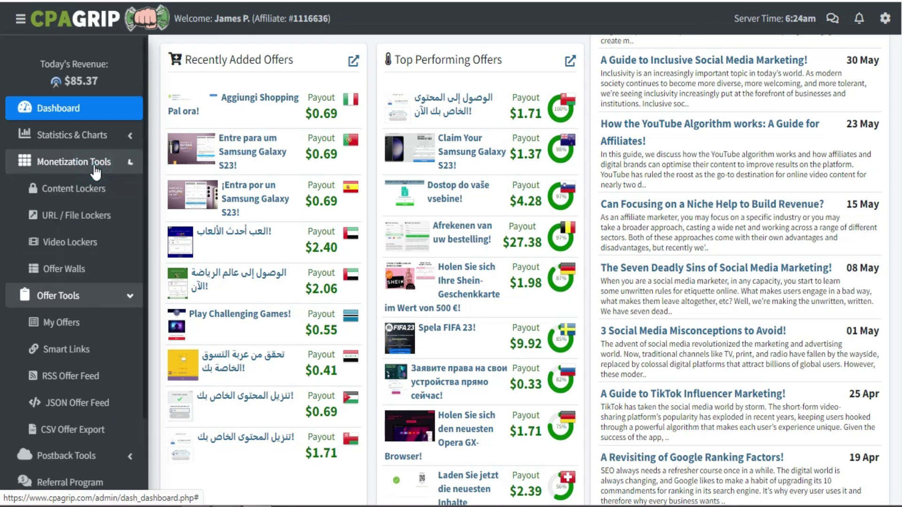
left_click(71, 248)
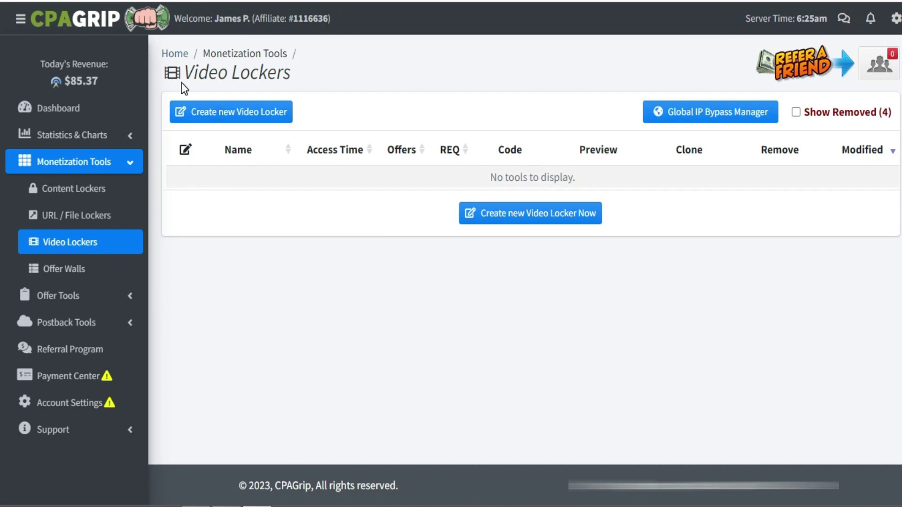
Start a new video locker and agree to its Terms of Service to reach the editor
left_click(201, 113)
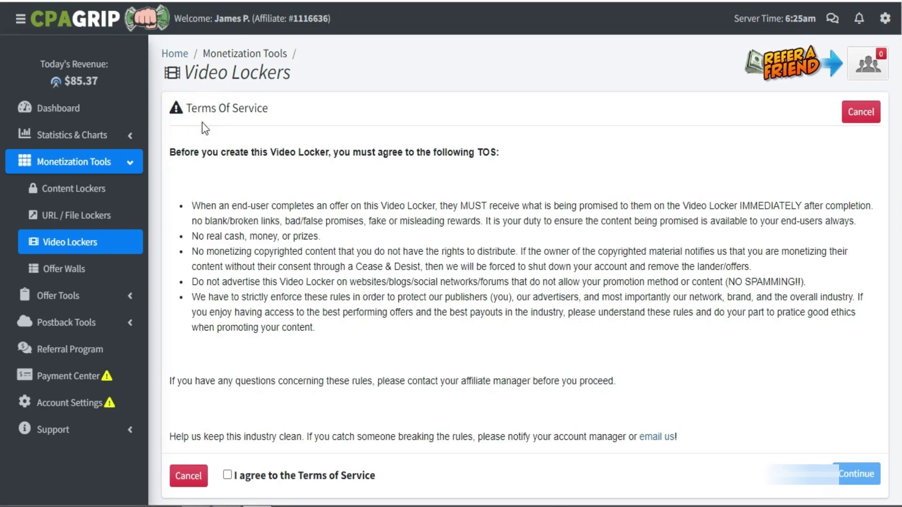
left_click(227, 475)
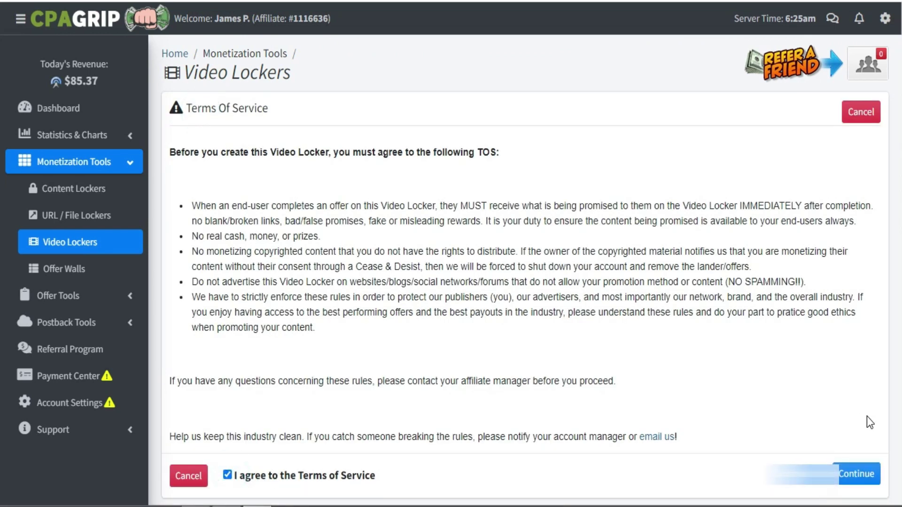
left_click(856, 474)
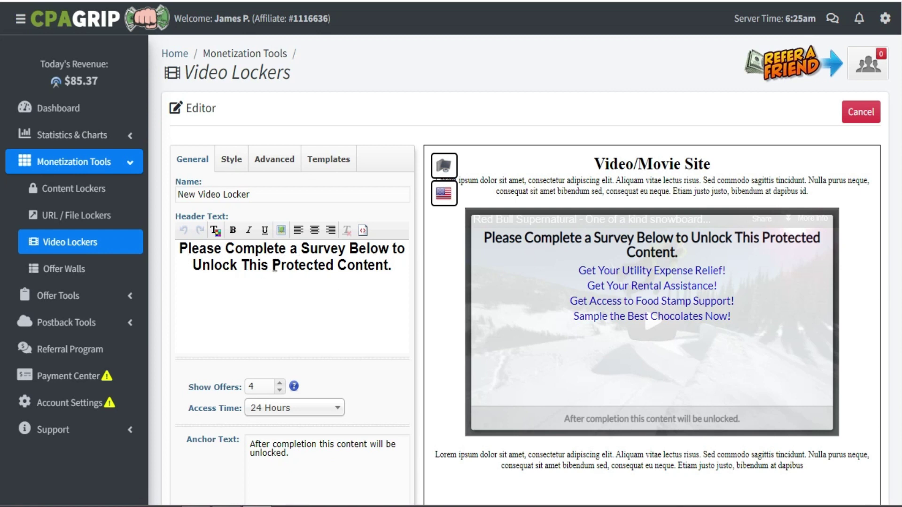
Insert the word "Secret" before "Protected Content" in the locker's header text
type("Sr")
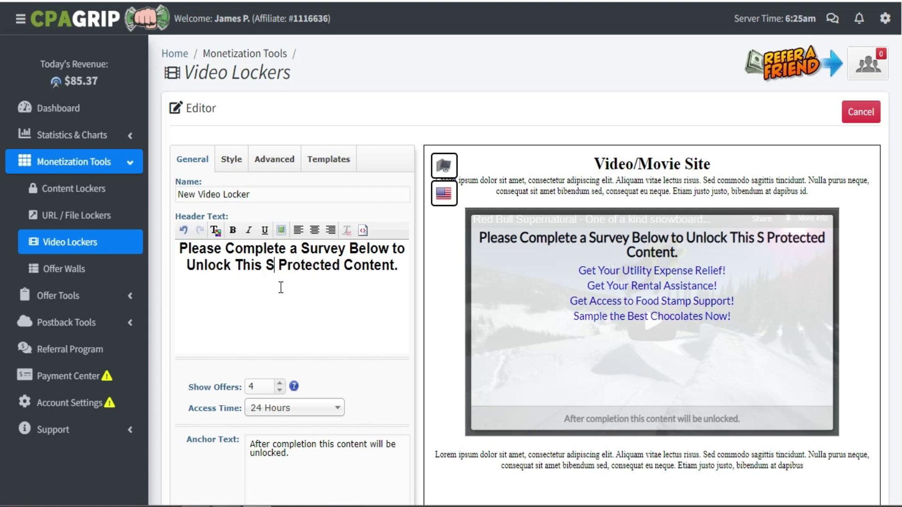
key("BackSpace")
type("ecret")
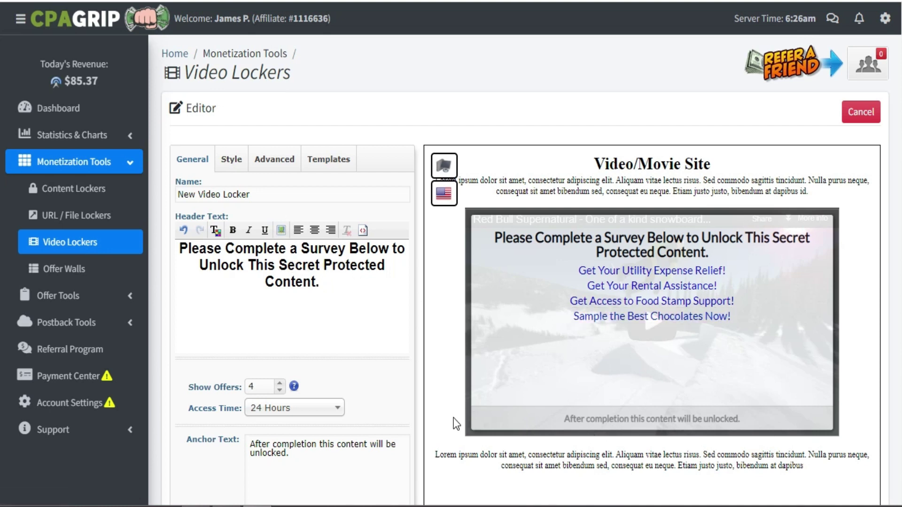
Check the locker's anchor text and review its available offers and payouts in the offer manager
left_click(268, 472)
left_click_drag(259, 452, 303, 458)
scroll(1, 133, "down", 1)
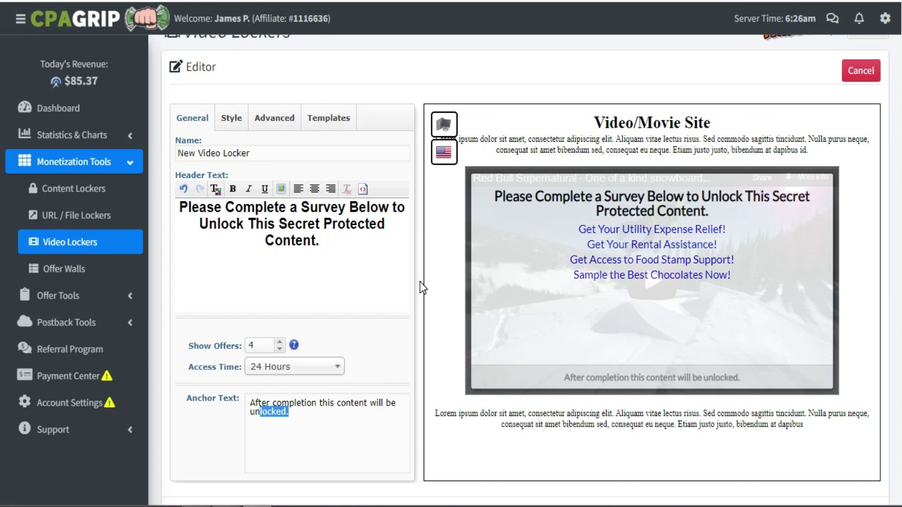
scroll(3, 232, "down", 1)
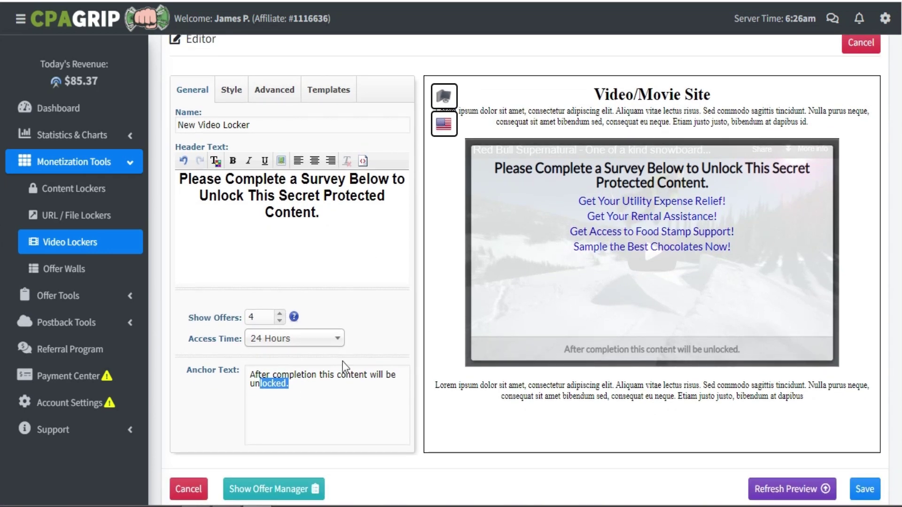
left_click(267, 489)
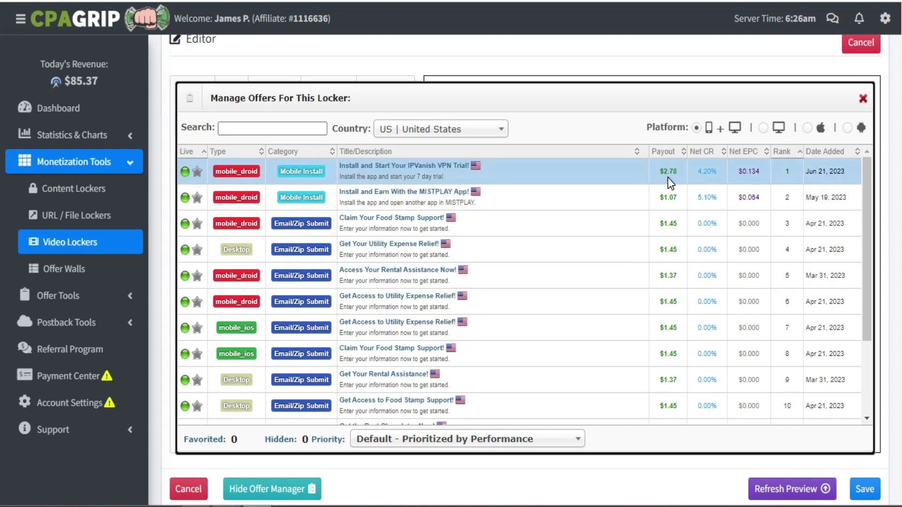
left_click(863, 99)
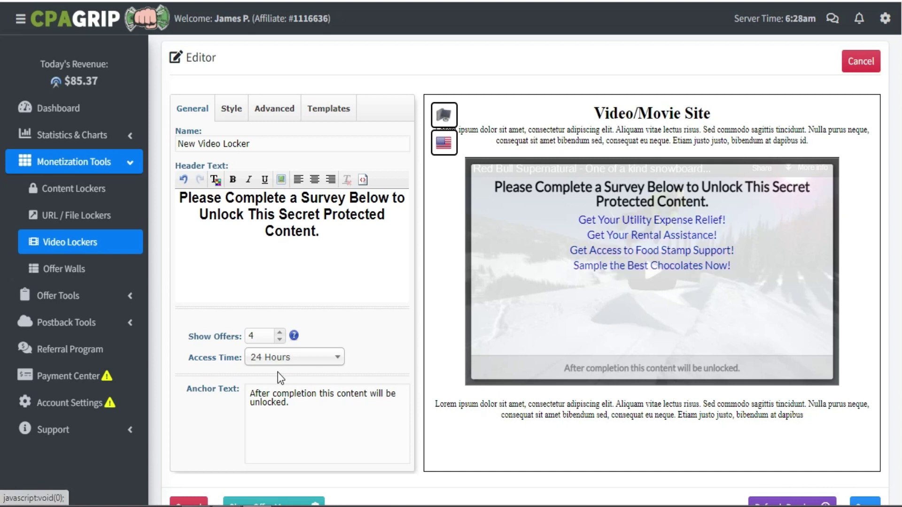
Try the locker preview with 2 shown offers, and set the number of shown offers back to 4
double_click(252, 335)
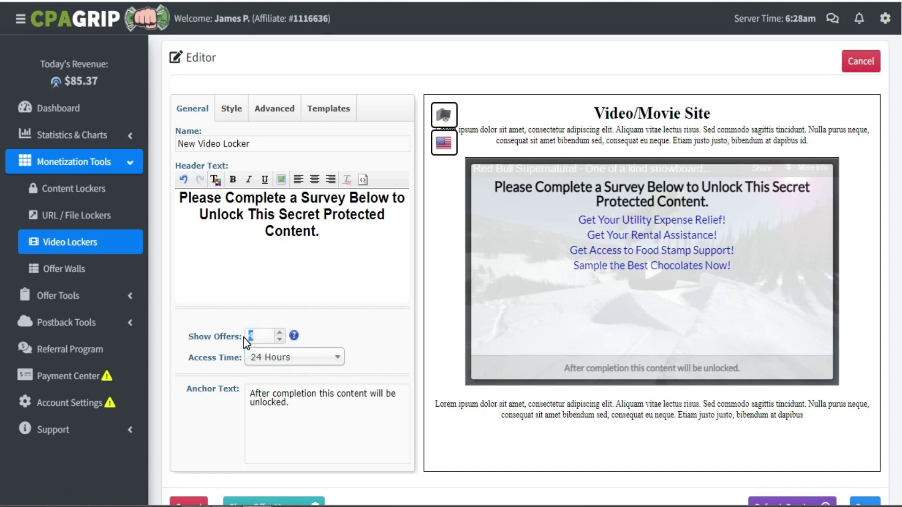
type("2")
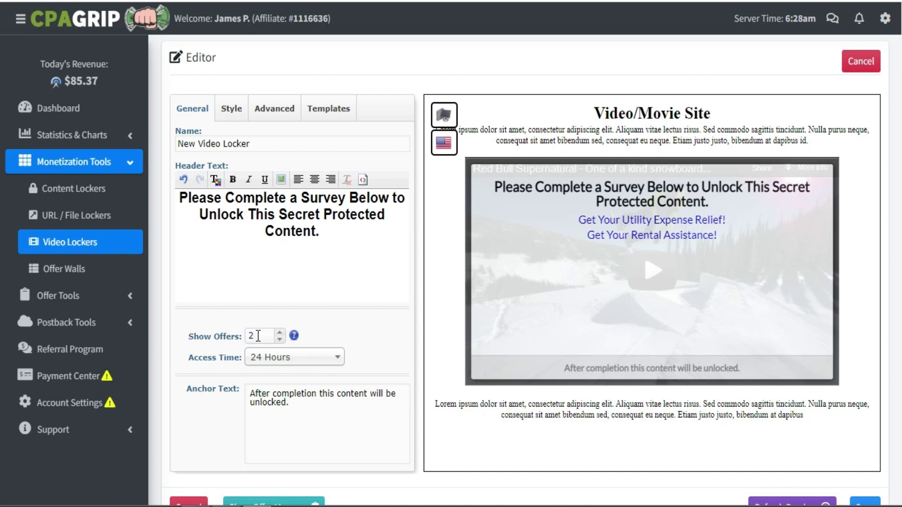
double_click(255, 335)
type("4")
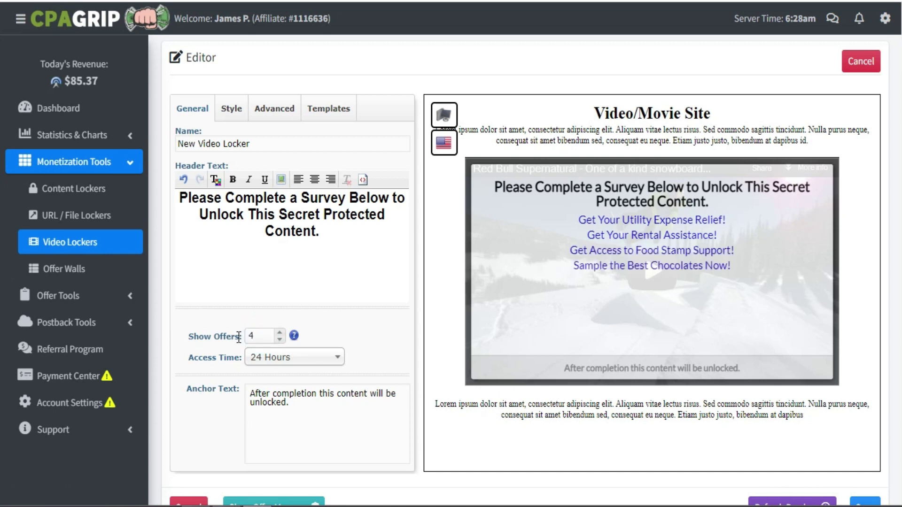
double_click(251, 335)
type("2")
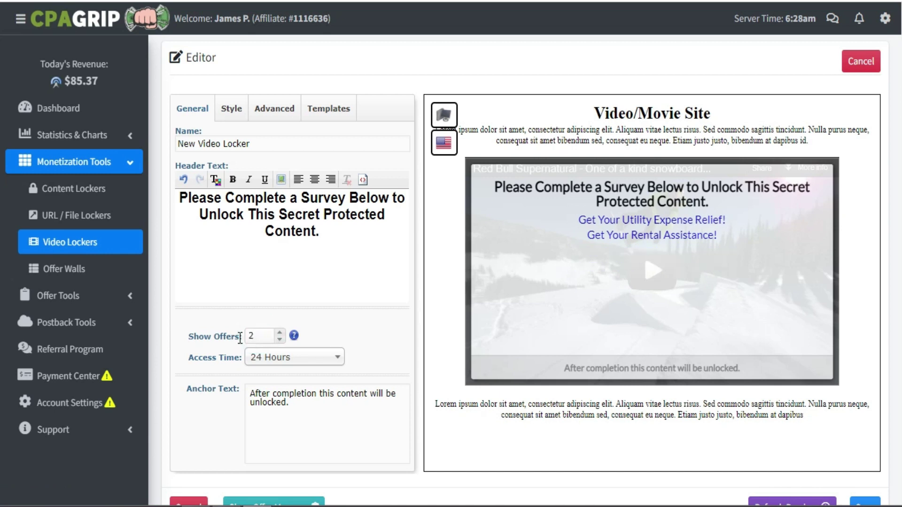
double_click(264, 335)
type("4")
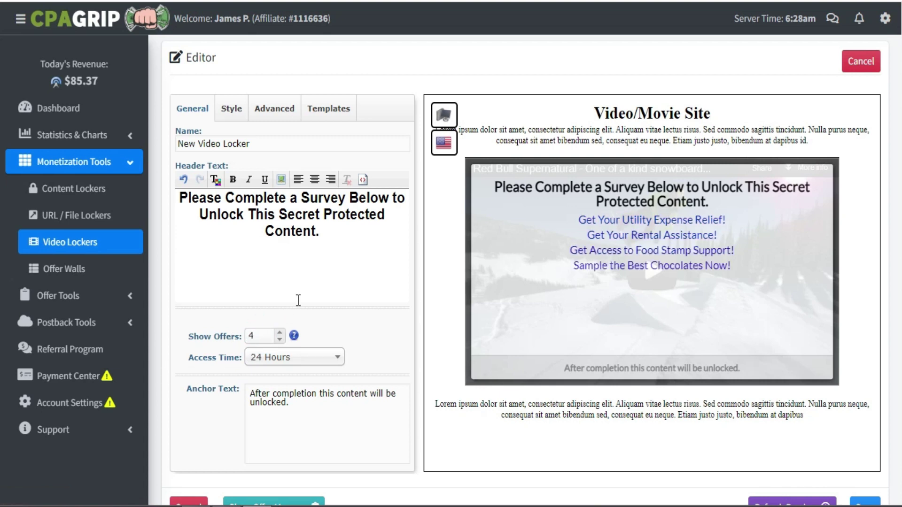
Check the header text, anchor text and offer preview, and save the new video locker
left_click(317, 281)
scroll(1, 123, "down", 1)
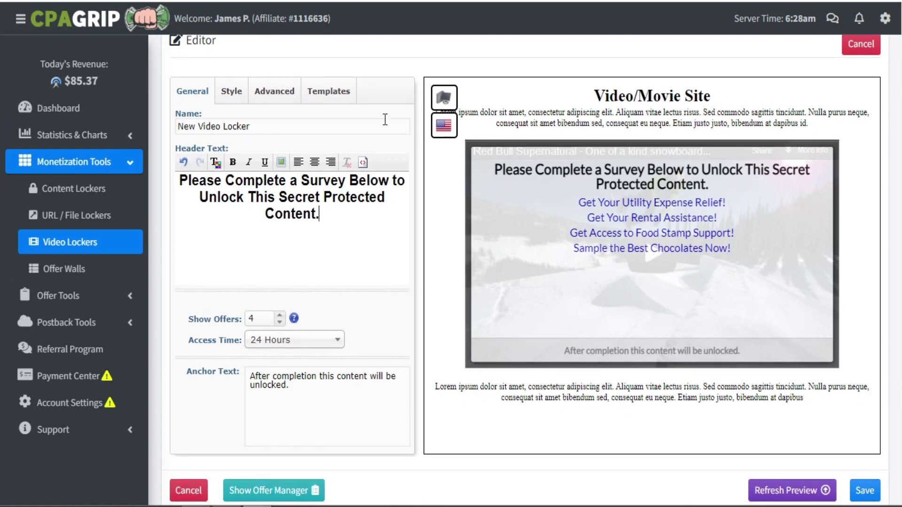
left_click_drag(290, 385, 260, 374)
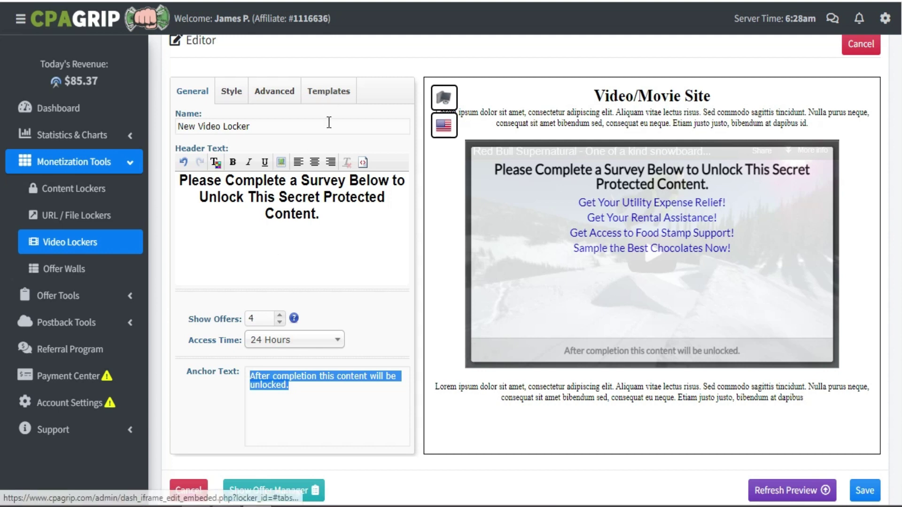
left_click(310, 218)
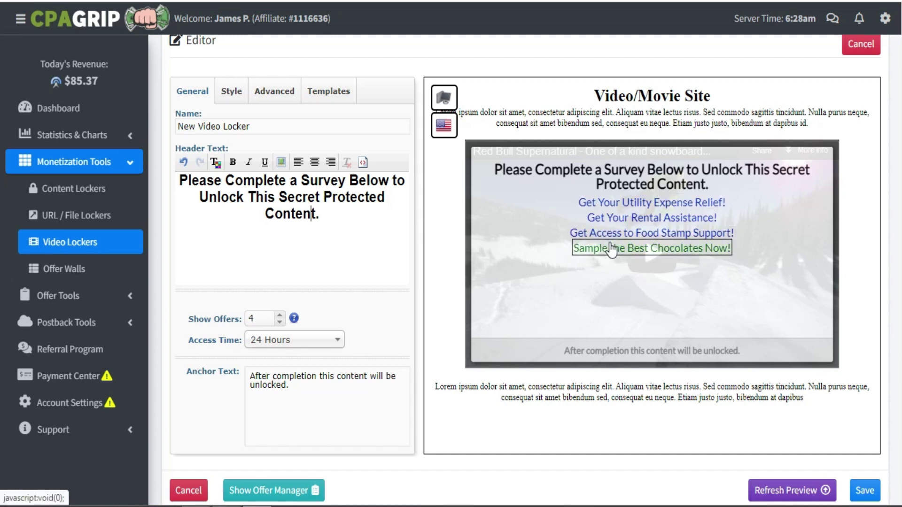
mouse_move(610, 249)
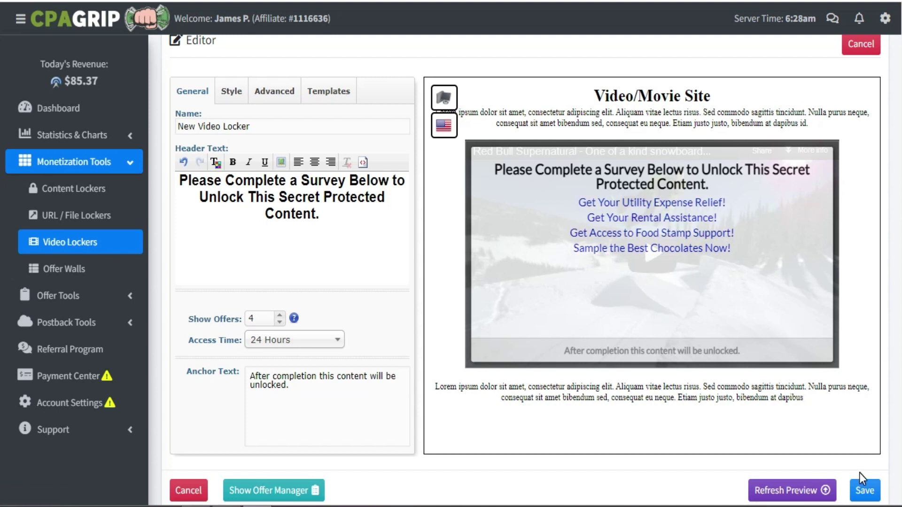
left_click(865, 491)
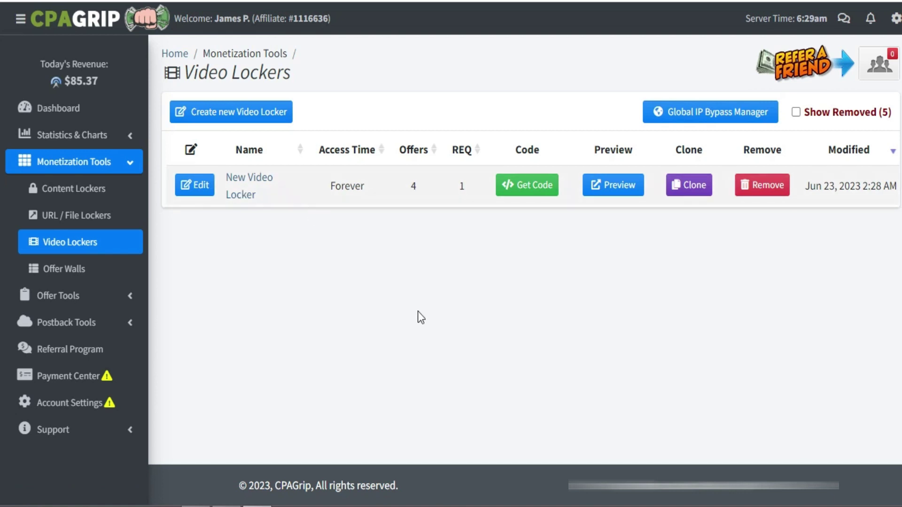
Generate the new locker's script with No-Javascript Protection and AdBlock Protection enabled, and copy the code
left_click(528, 190)
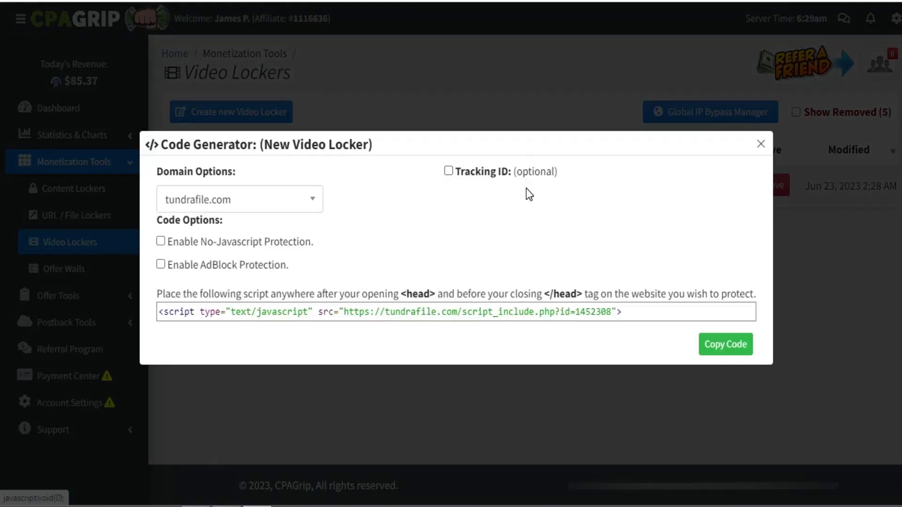
left_click(183, 239)
left_click(143, 260)
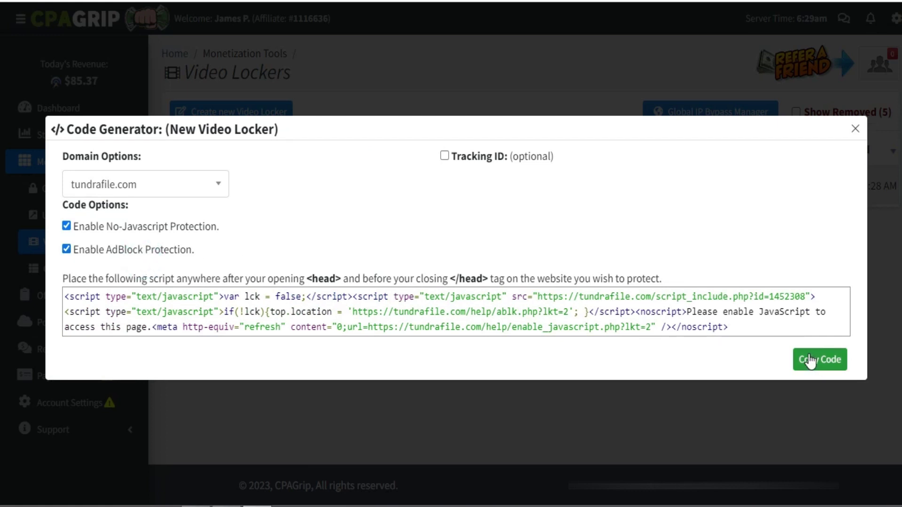
left_click(811, 364)
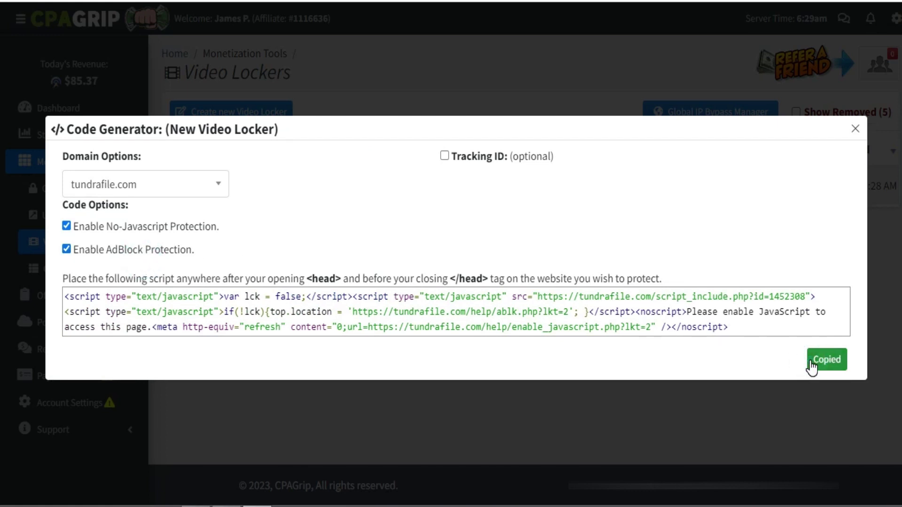
left_click(855, 131)
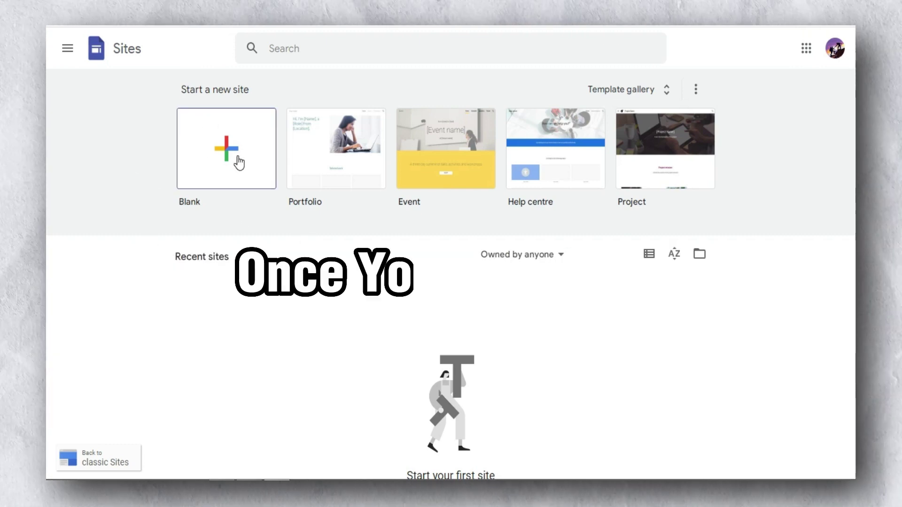
Switch to Google Sites, create a blank site and apply the Aristotle theme to it
left_click(218, 144)
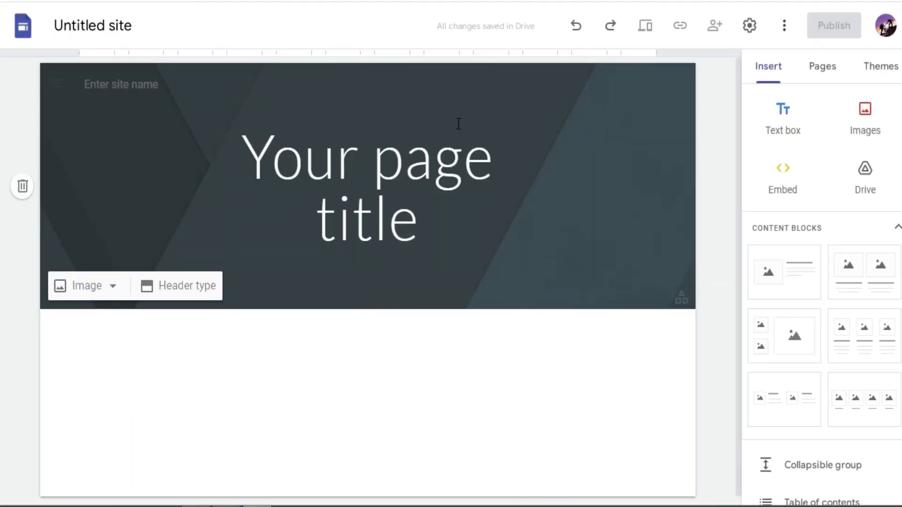
left_click(374, 188)
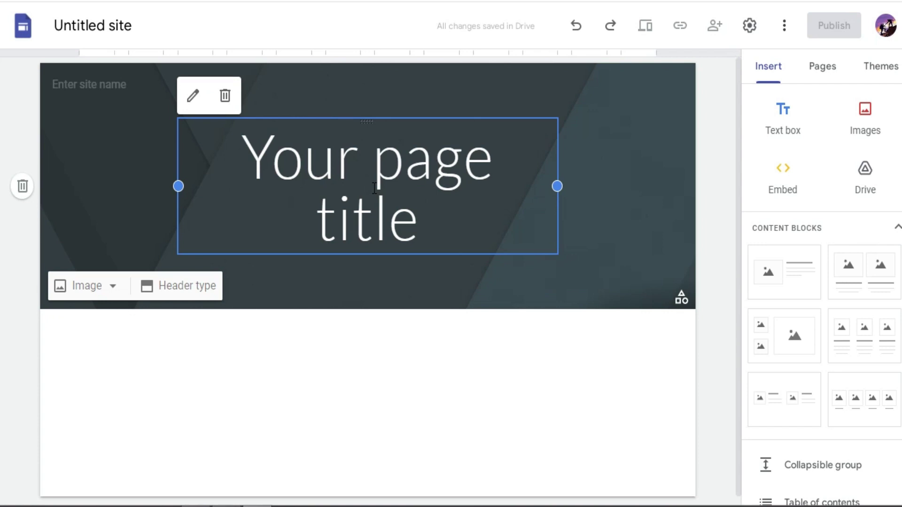
left_click(878, 70)
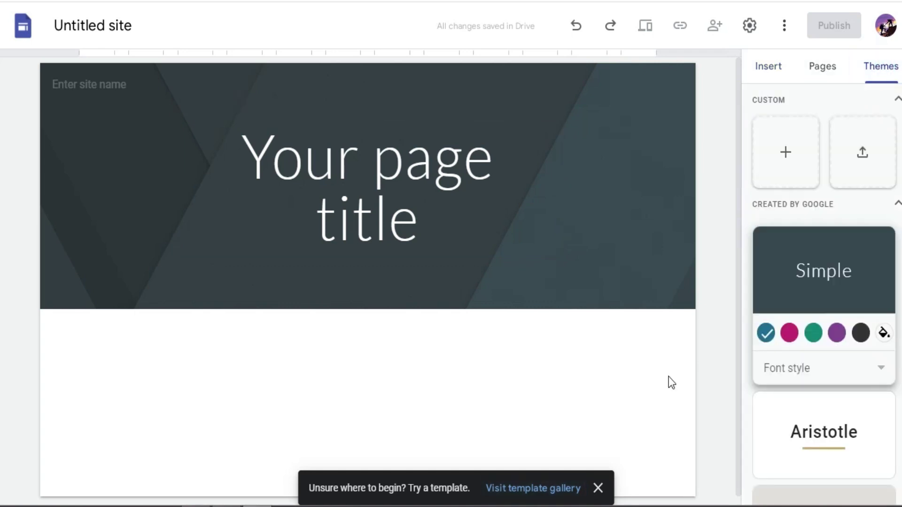
left_click(599, 489)
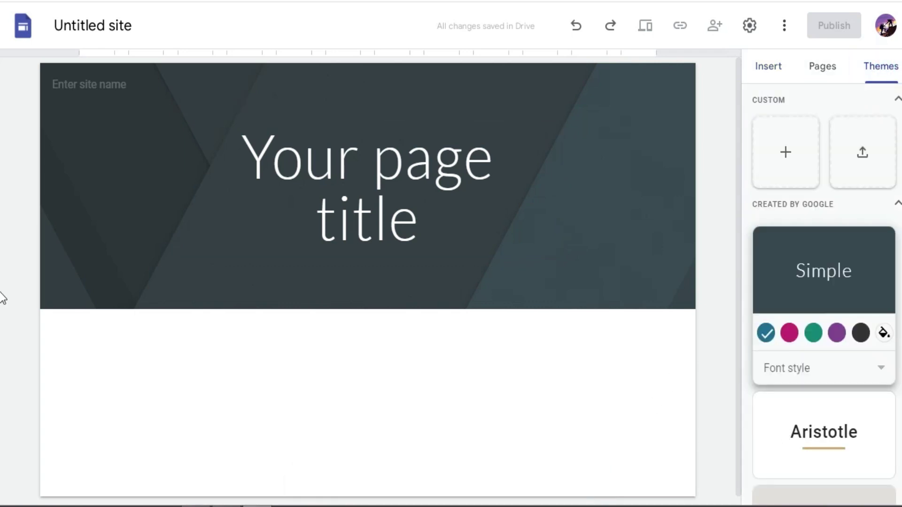
scroll(788, 248, "down", 4)
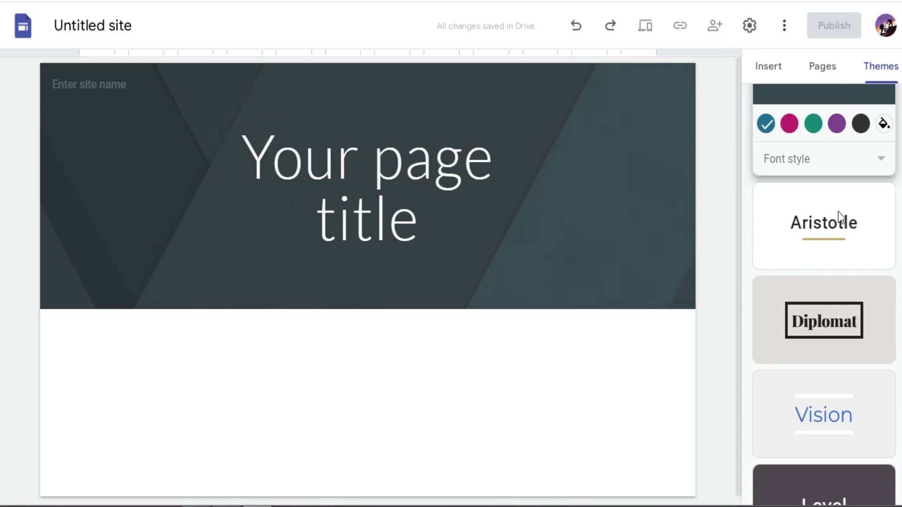
left_click(794, 225)
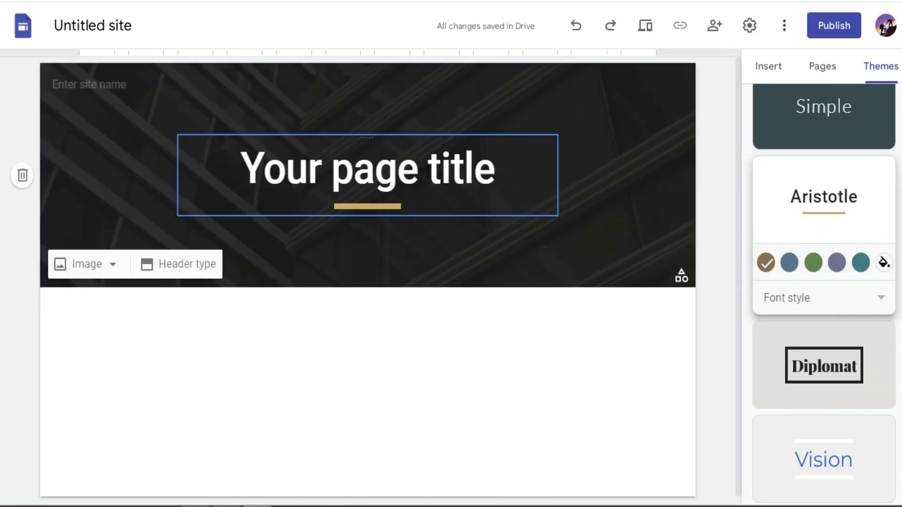
Replace the page title with the copied text "The Secret Way To Make Money Online That Rich And Elites Used..."
left_click(428, 172)
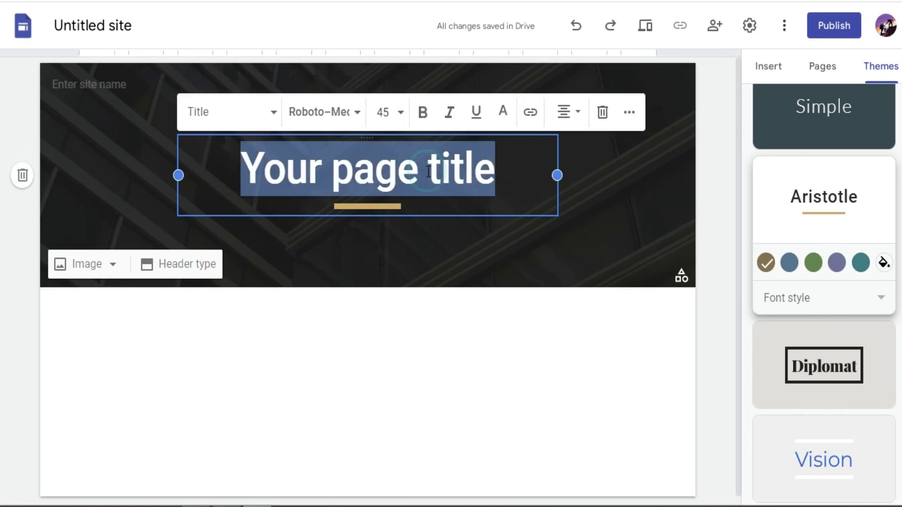
key("ctrl+v")
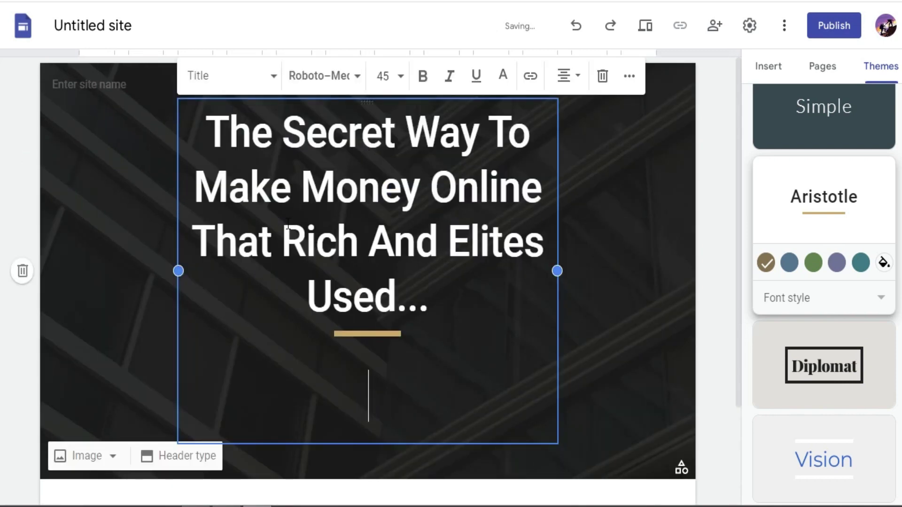
Finish editing the page title and start a web embed using the embed code option
key("Escape")
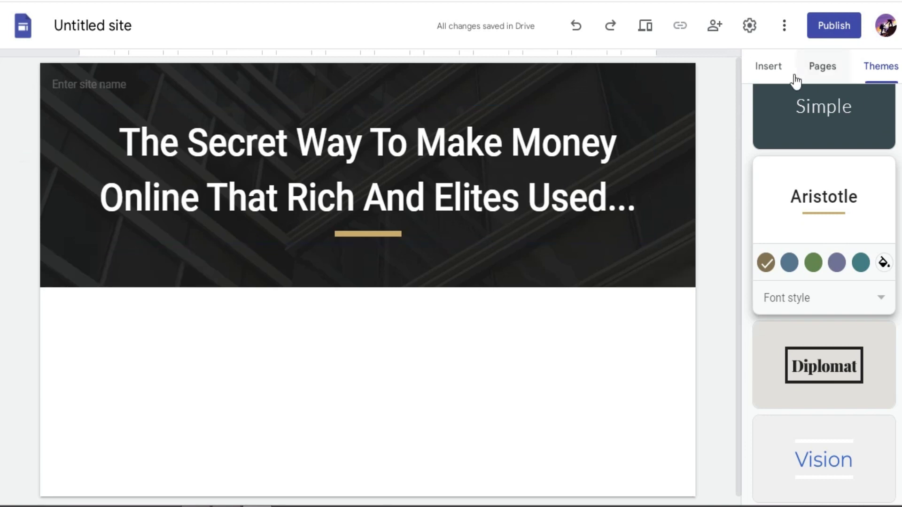
left_click(768, 74)
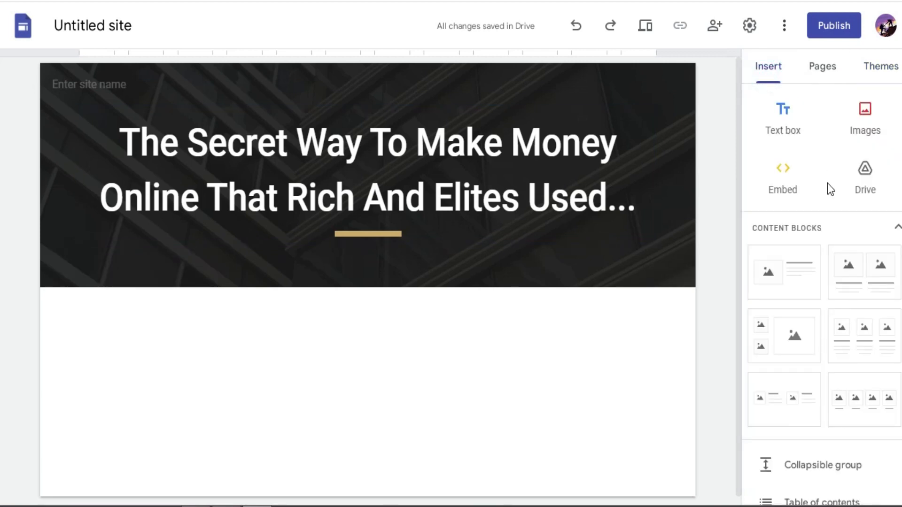
left_click(794, 191)
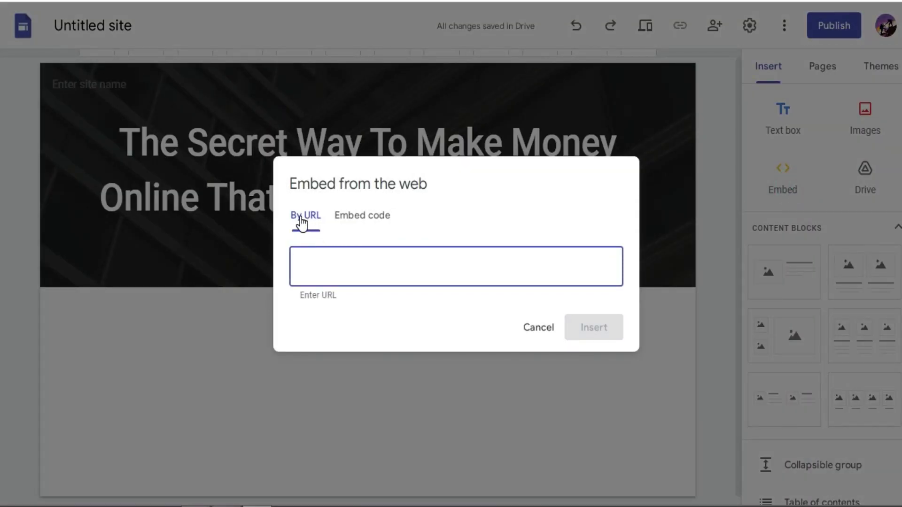
left_click(364, 217)
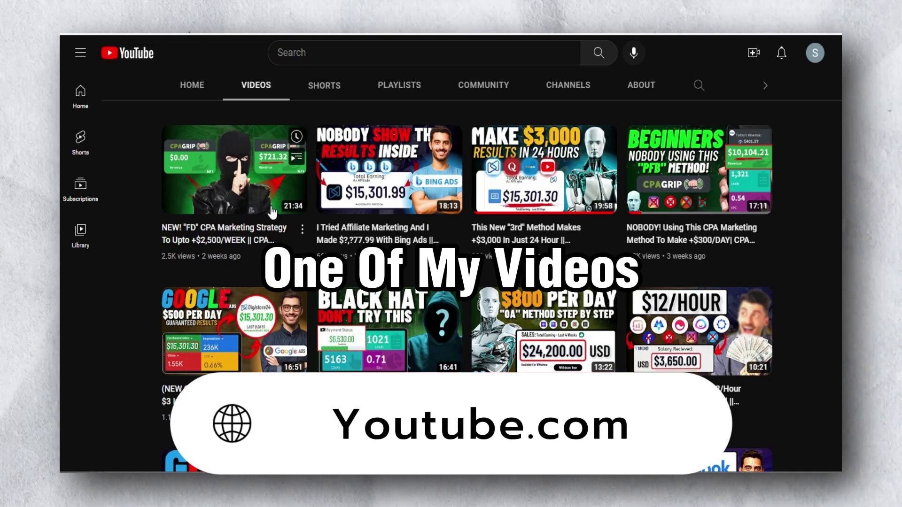
Switch to YouTube, open the Bing Ads affiliate marketing video from the channel and copy its iframe embed code
left_click(438, 223)
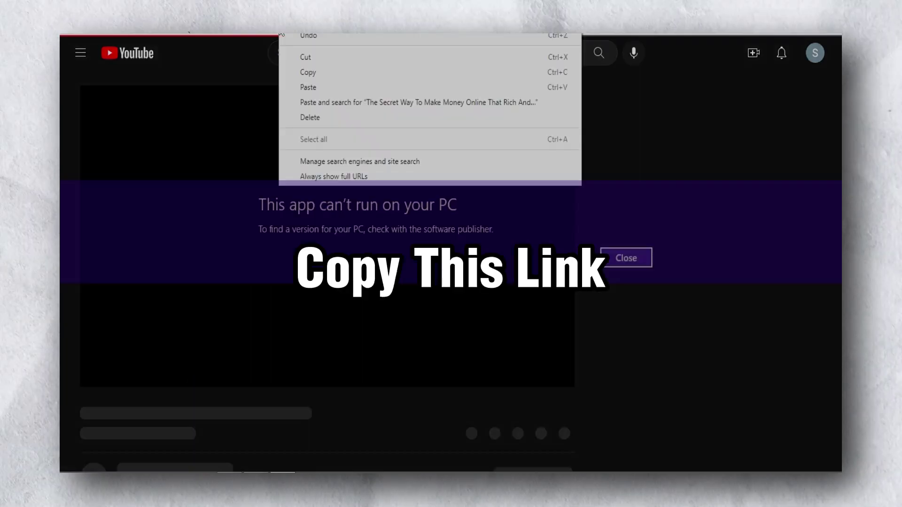
left_click(312, 68)
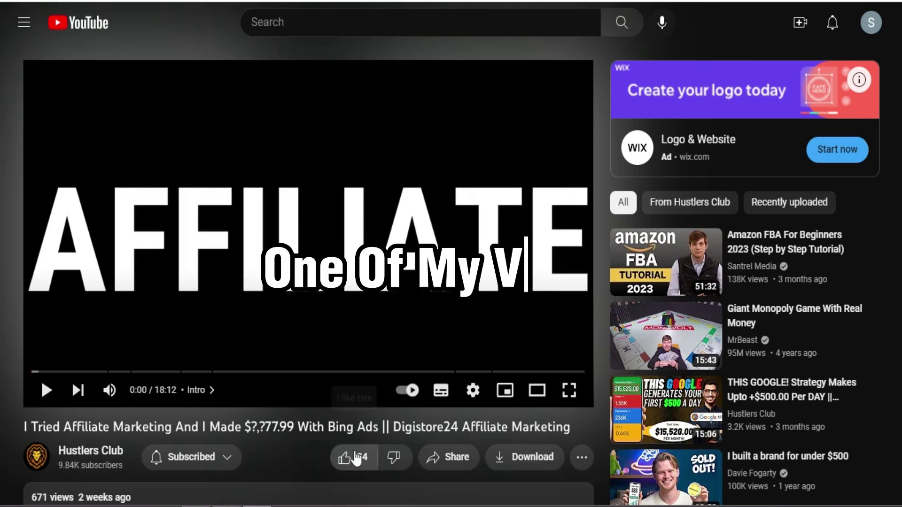
left_click(581, 457)
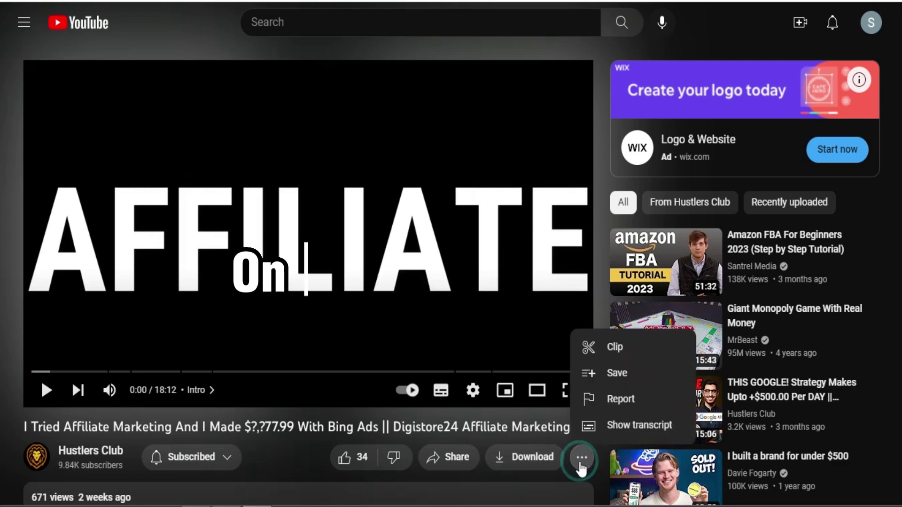
left_click(464, 456)
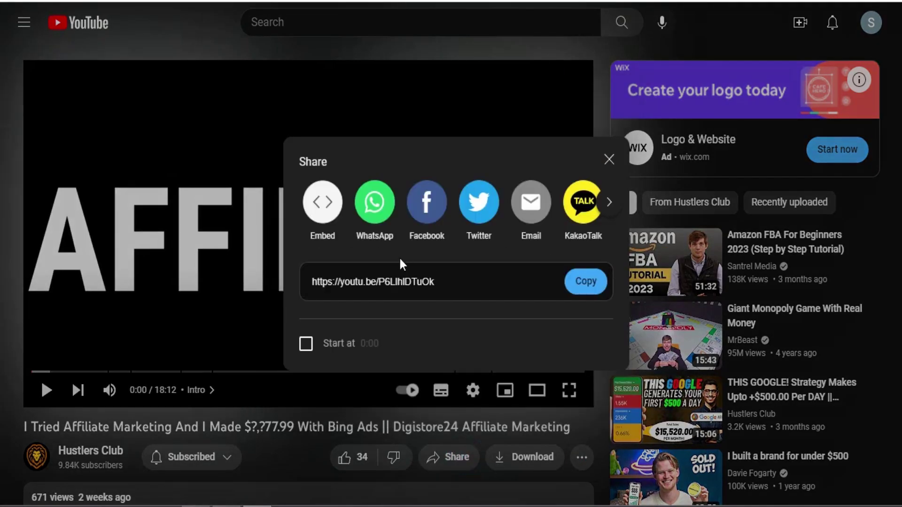
left_click(321, 206)
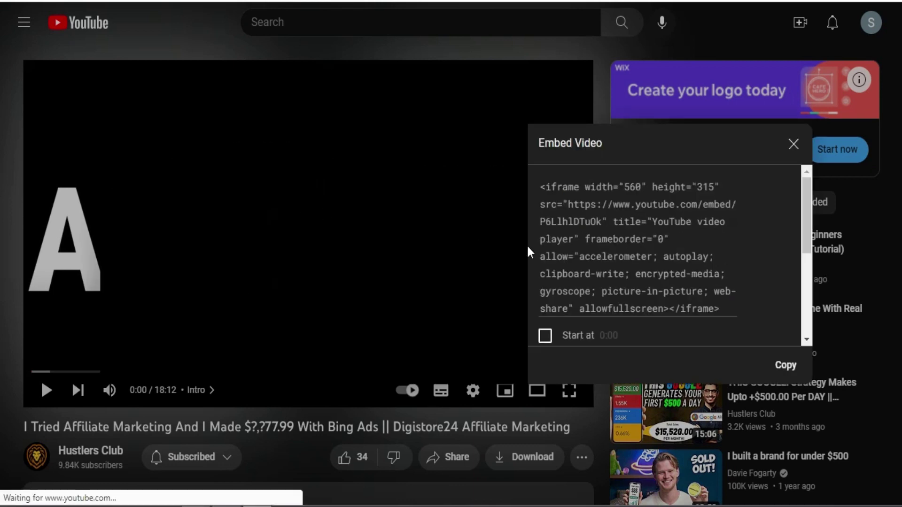
left_click(795, 367)
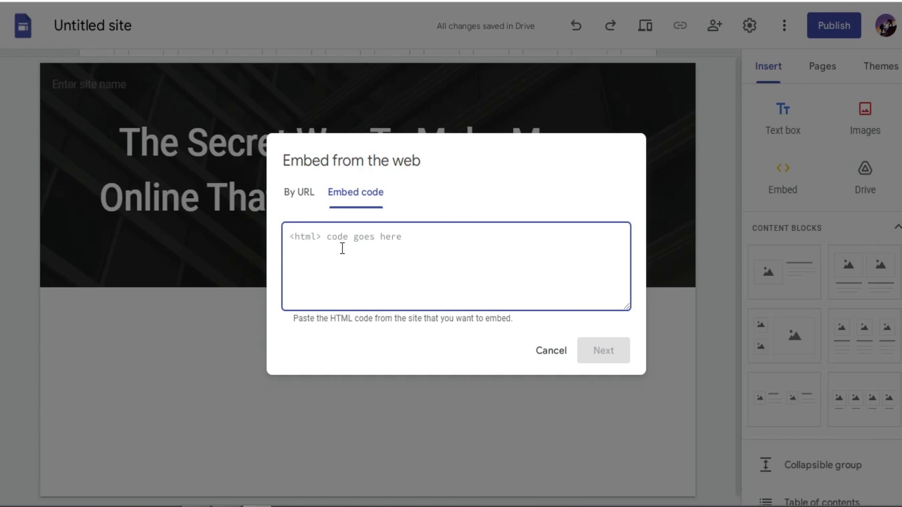
Switch to Google Sites, paste the video's iframe code into the embed, and paste the locker script on a new line above it
key("ctrl+v")
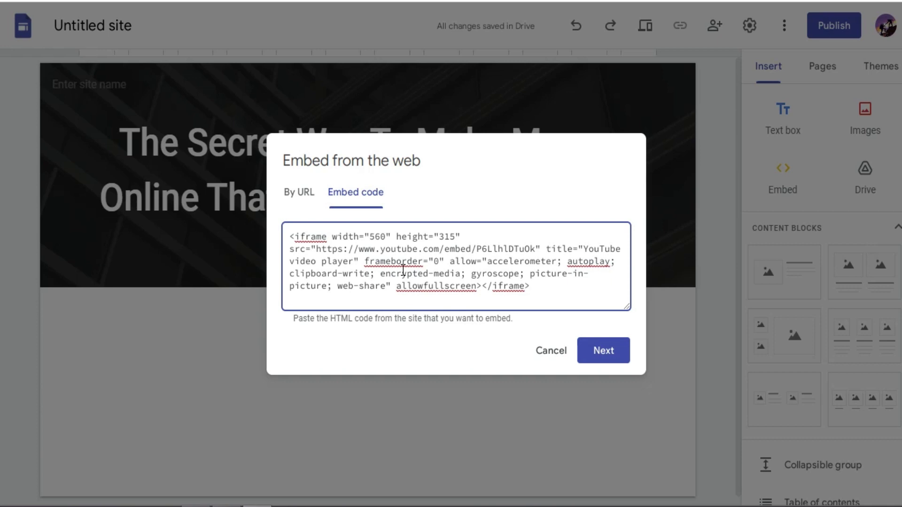
left_click(289, 236)
key("Return")
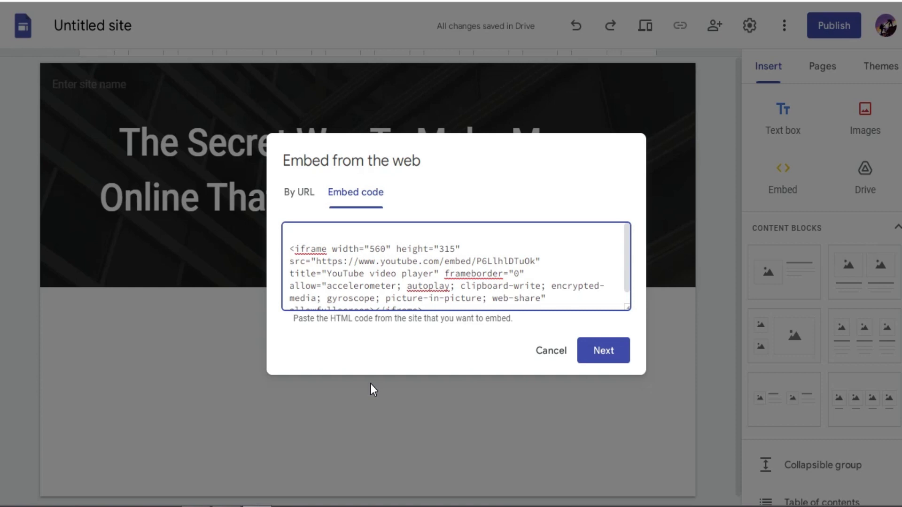
key("ctrl+v")
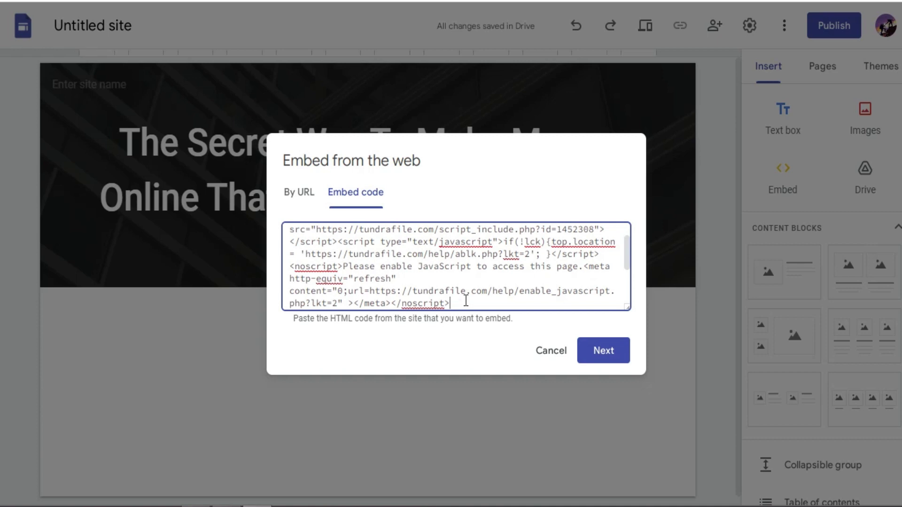
Check the order of the locker script and the video iframe code, and insert the combined embed on the page
left_click_drag(628, 249, 626, 272)
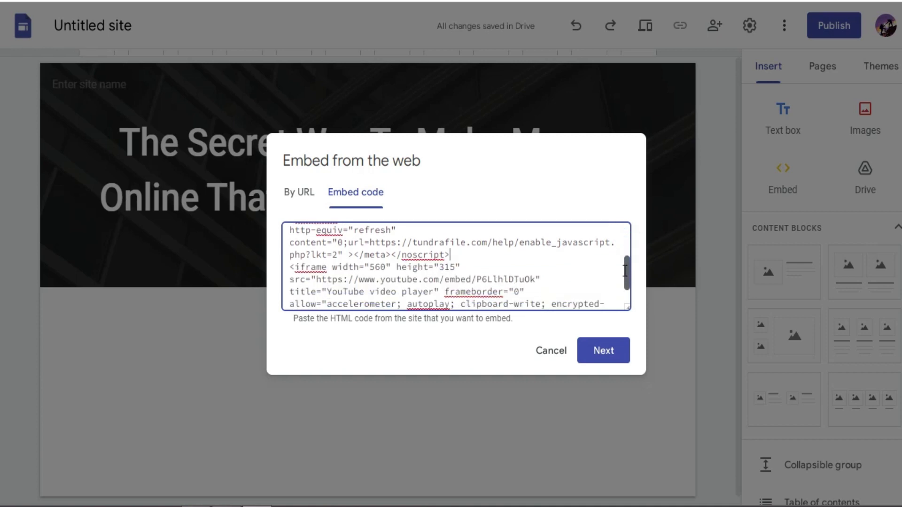
left_click_drag(289, 263, 526, 313)
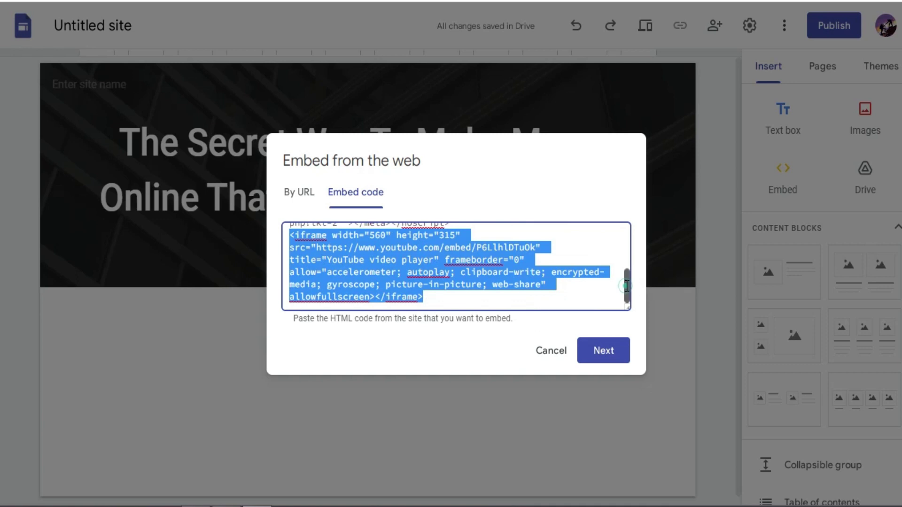
scroll(627, 282, "up", 2)
left_click(450, 302)
left_click_drag(450, 301, 290, 223)
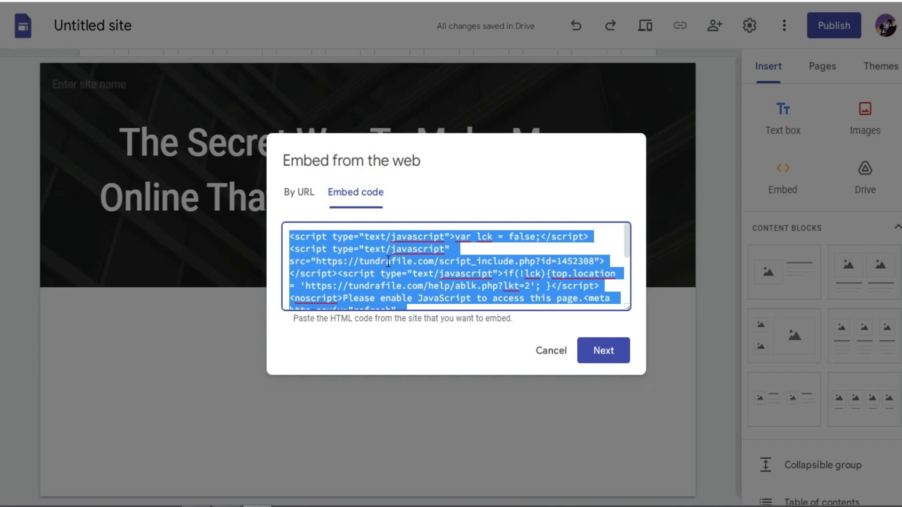
left_click(602, 352)
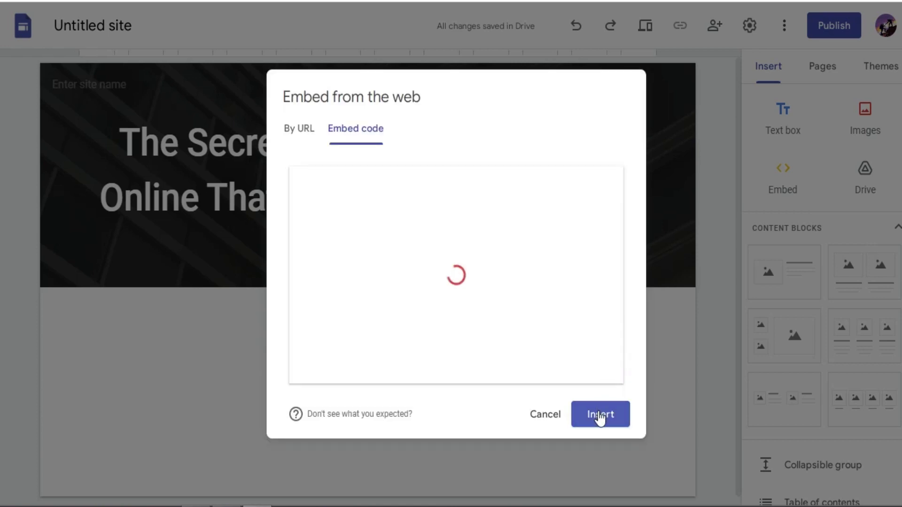
left_click(601, 421)
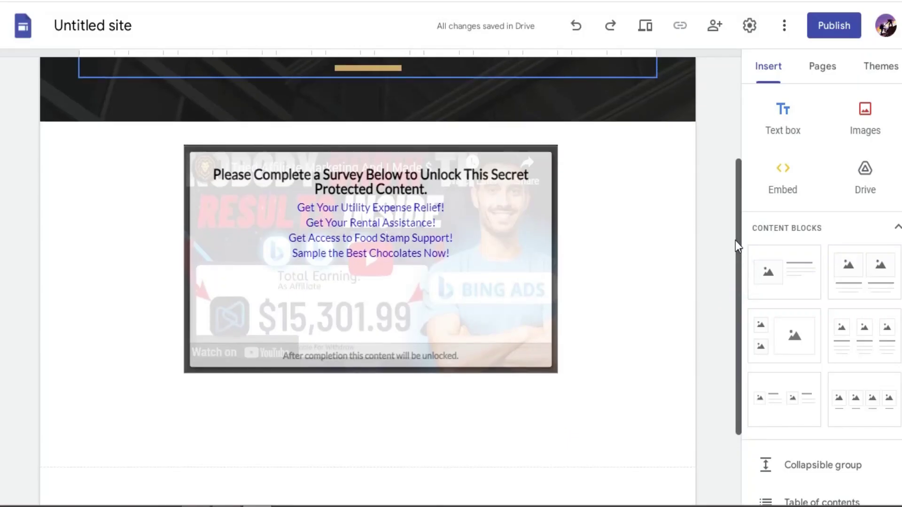
Review the page layout, publish the site with the web address "makemny" and view the published page
left_click_drag(734, 240, 733, 206)
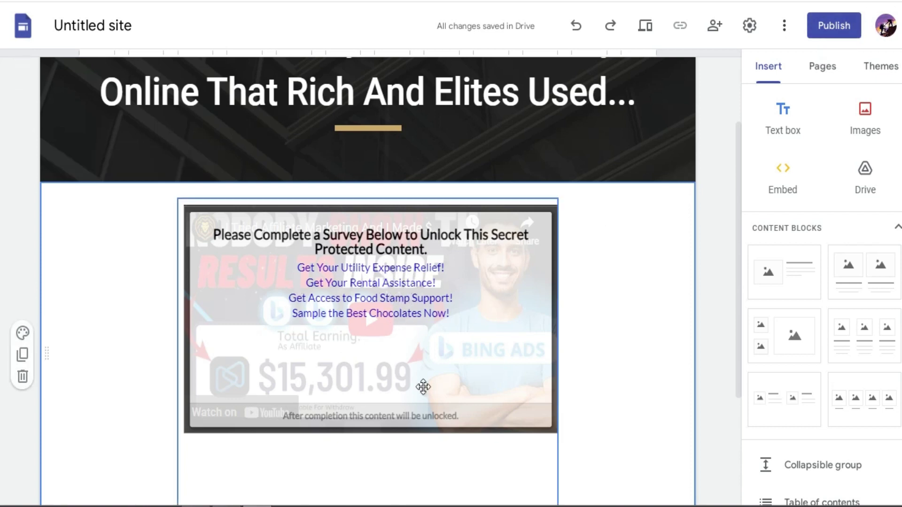
left_click_drag(738, 296, 735, 225)
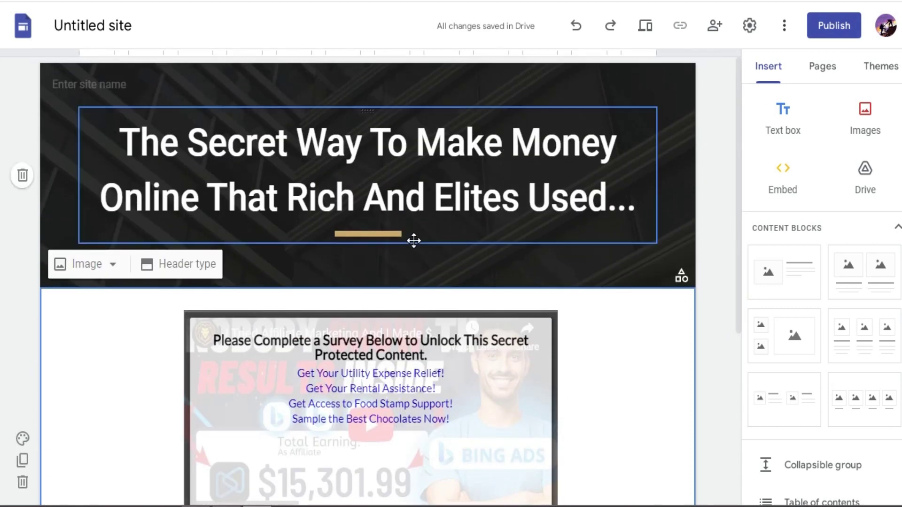
left_click_drag(736, 159, 733, 251)
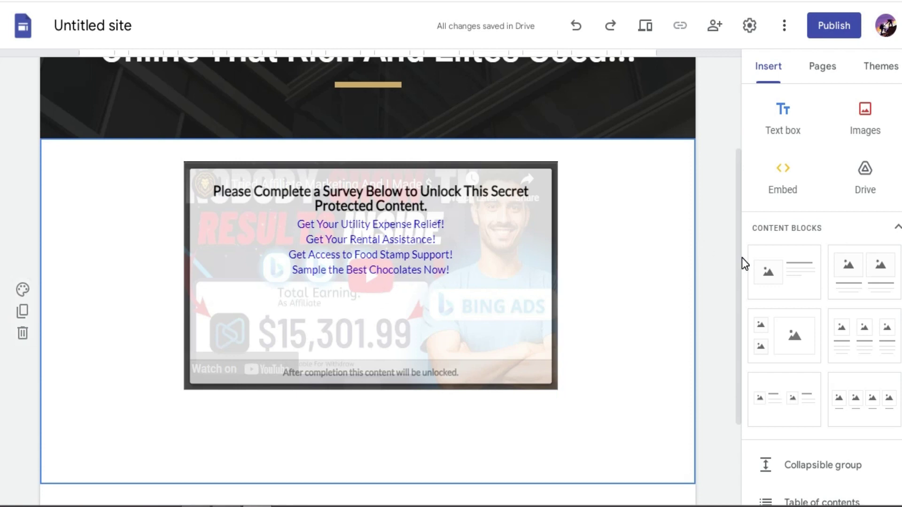
left_click_drag(737, 257, 738, 155)
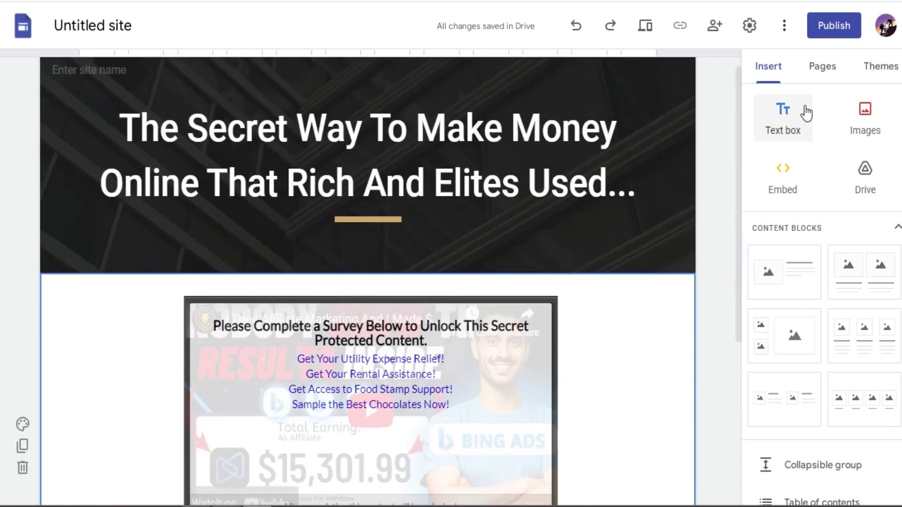
left_click(831, 25)
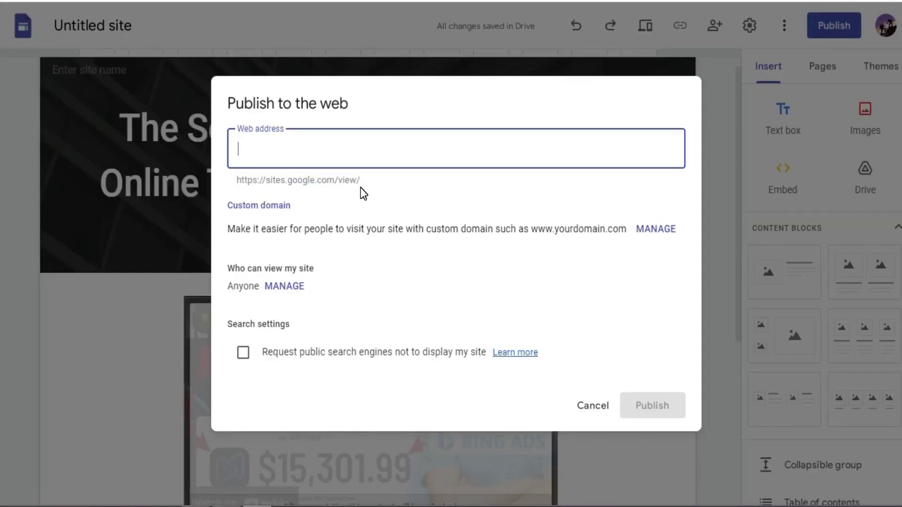
type("makemny")
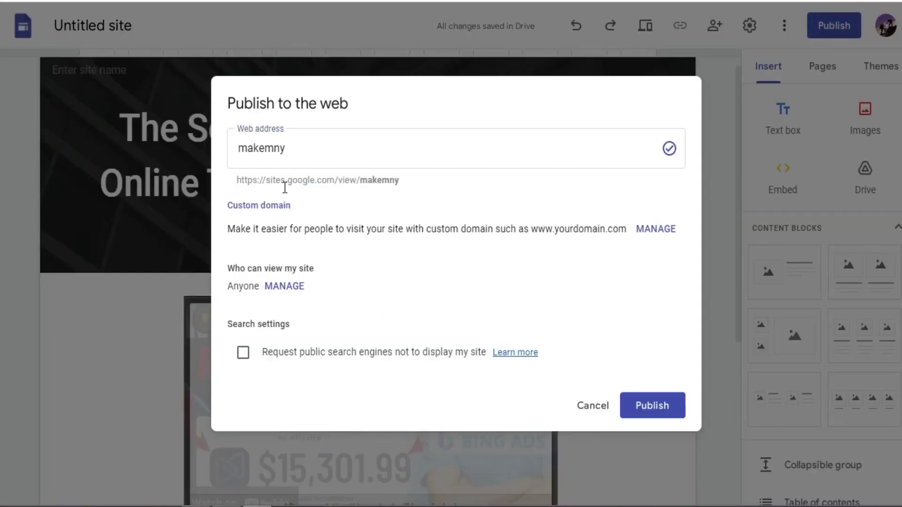
left_click_drag(246, 149, 279, 149)
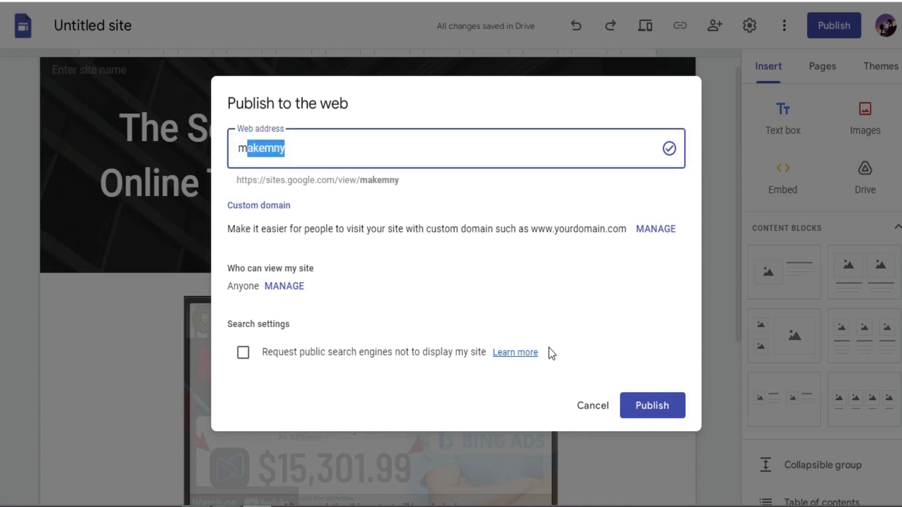
left_click(363, 142)
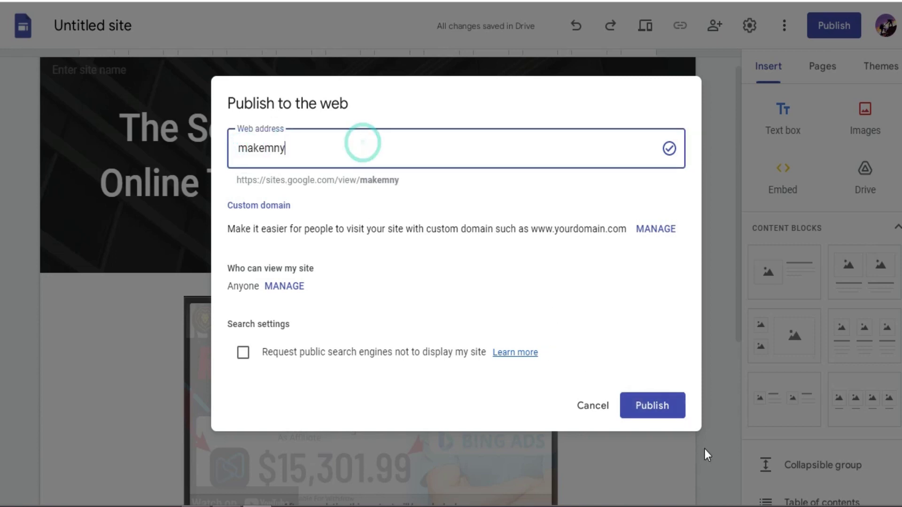
left_click(664, 409)
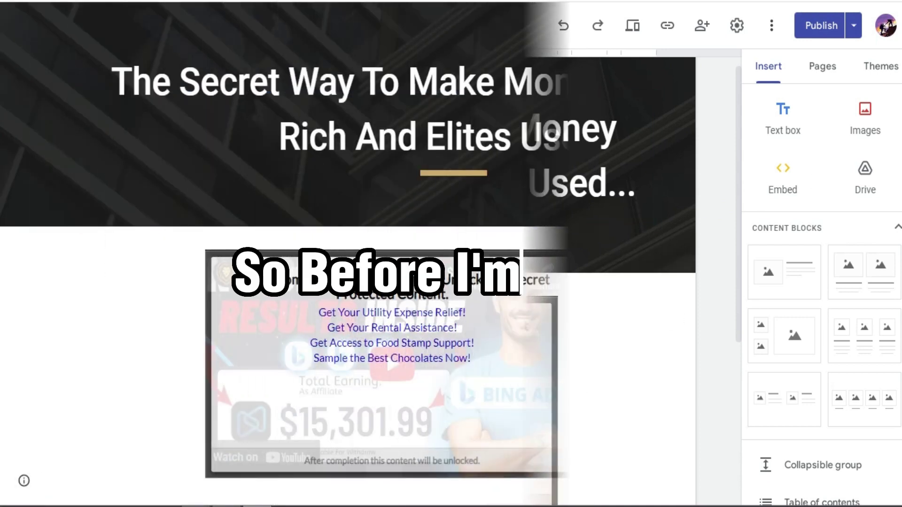
scroll(1, 71, "down", 2)
scroll(1, 61, "up", 2)
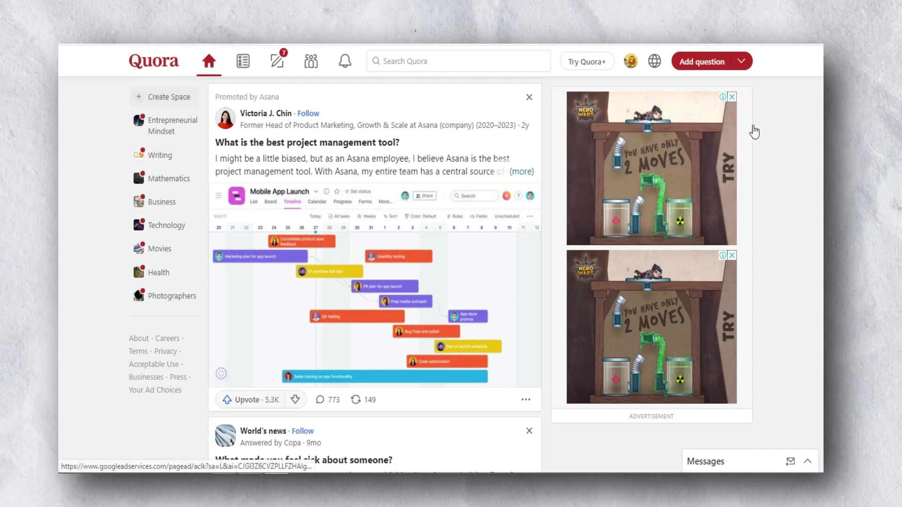
Switch to Quora, search for "How To Make Money" and review the draft answer to "What's the easiest way to make money online?"
scroll(58, 204, "down", 20)
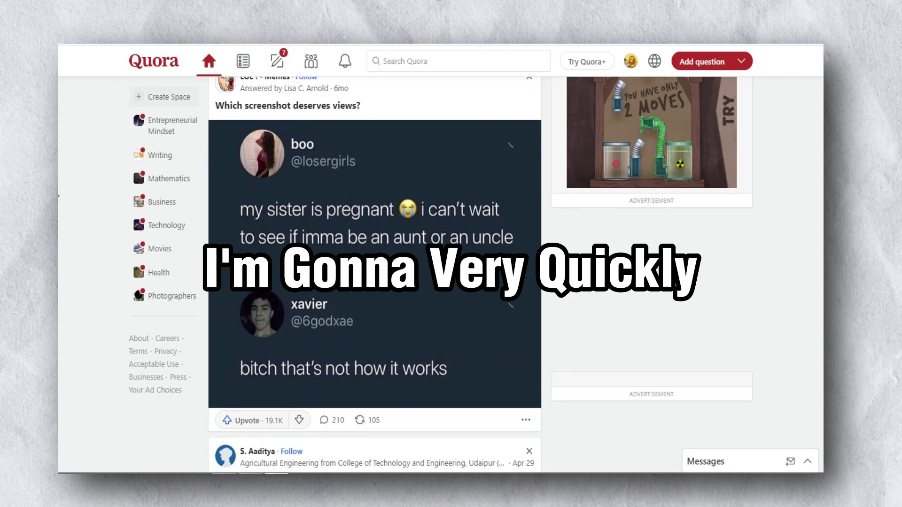
scroll(59, 204, "down", 6)
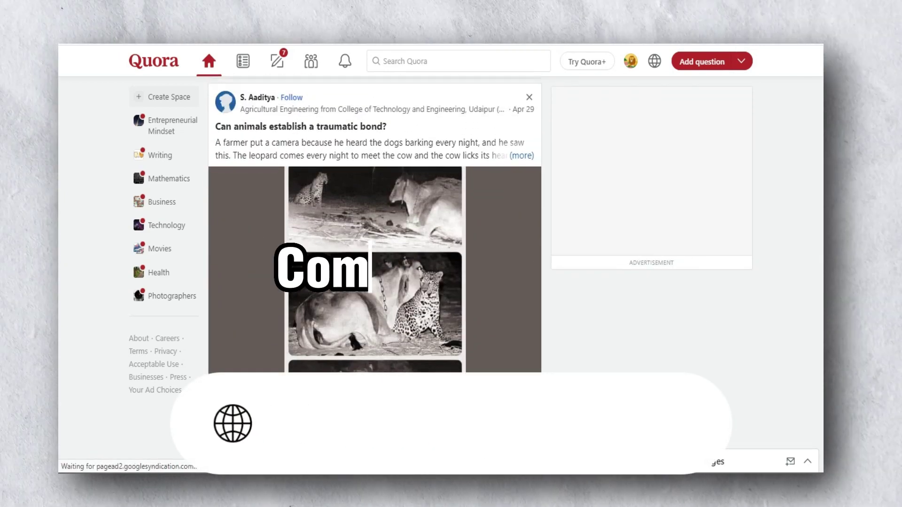
scroll(813, 287, "down", 8)
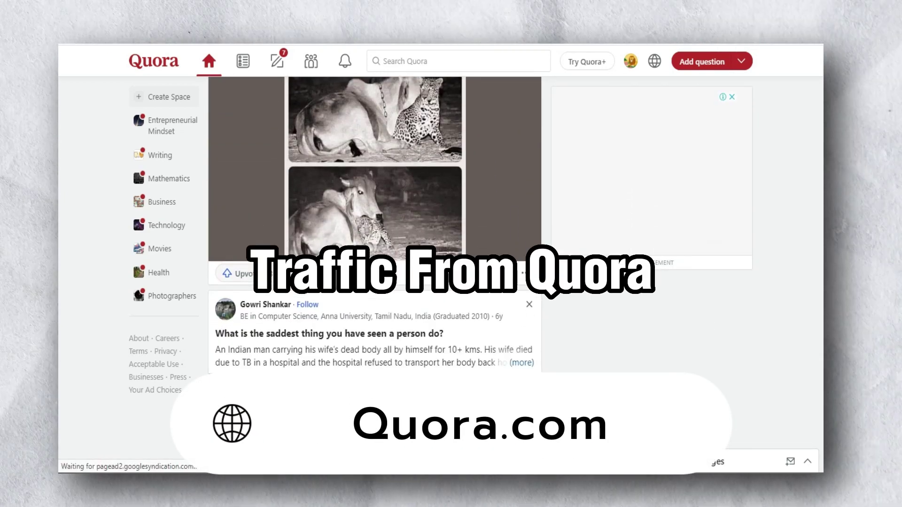
scroll(813, 286, "down", 7)
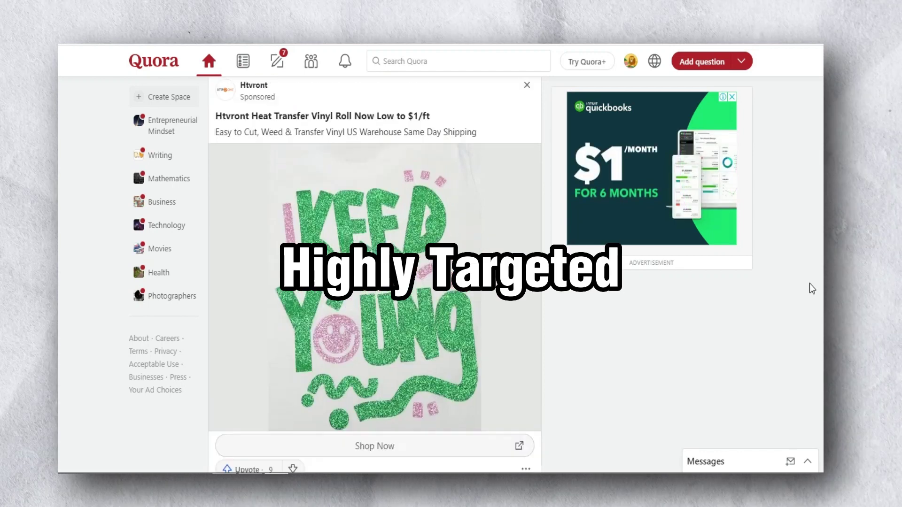
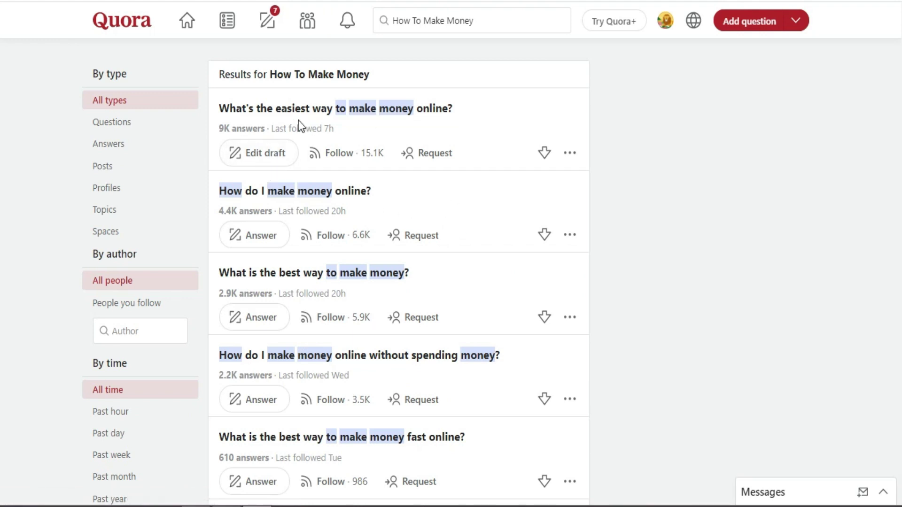
left_click(271, 160)
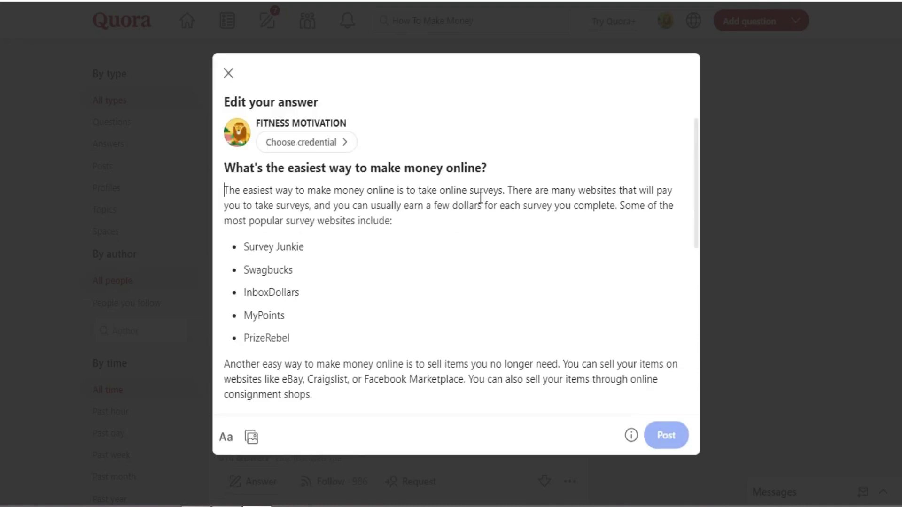
left_click(229, 74)
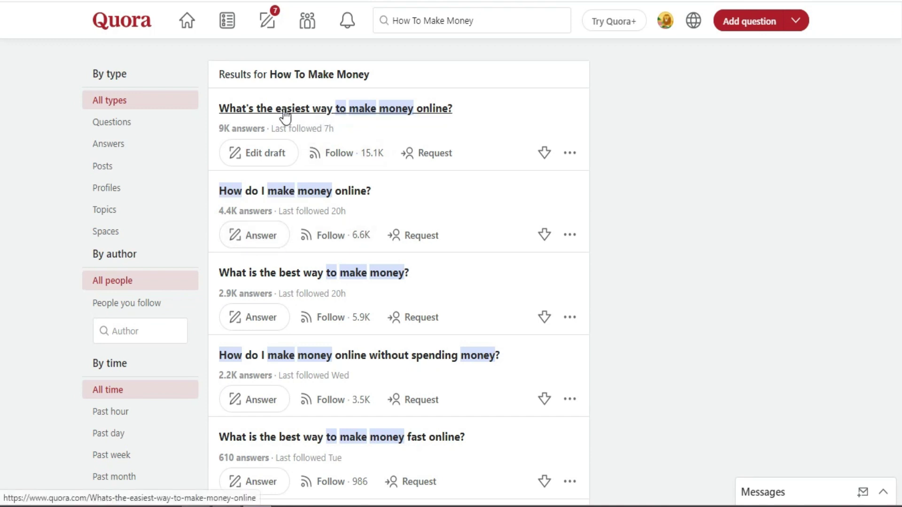
Open the question "What's the easiest way to make money online?" and examine the related answers posted there
left_click(324, 111)
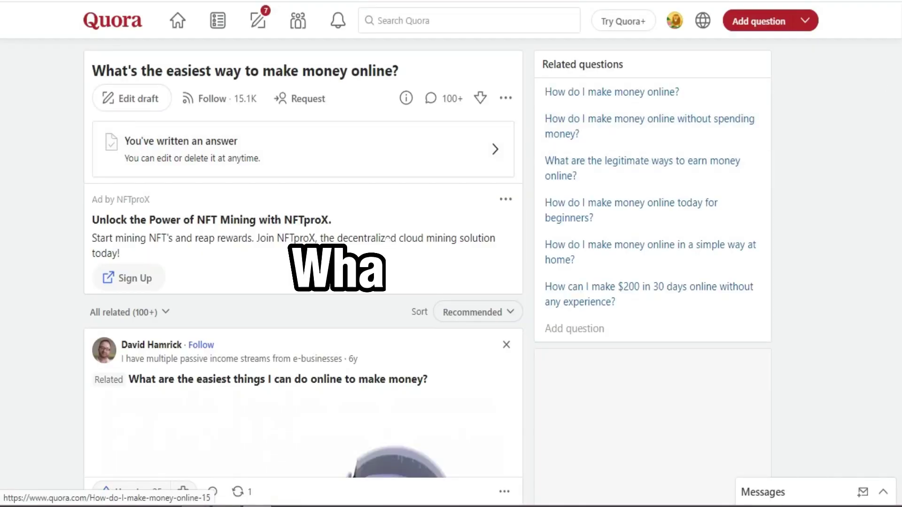
scroll(2, 54, "down", 15)
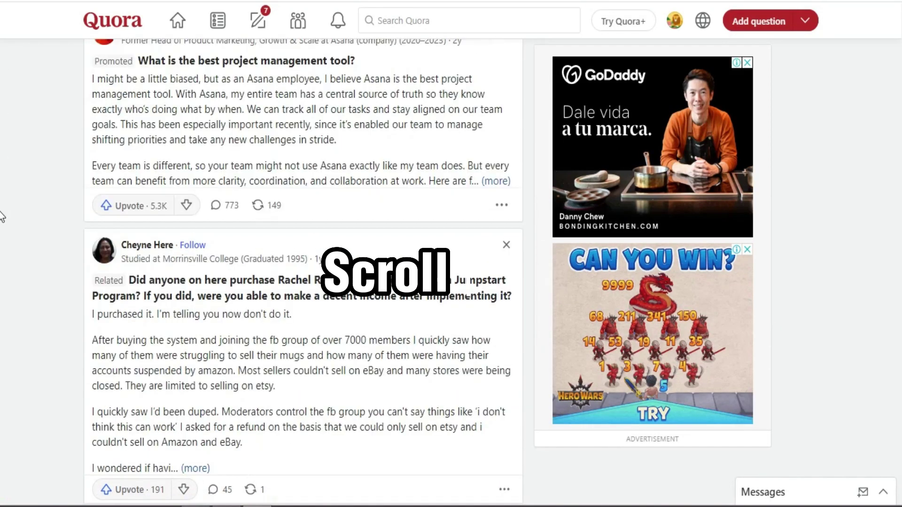
scroll(2, 217, "down", 12)
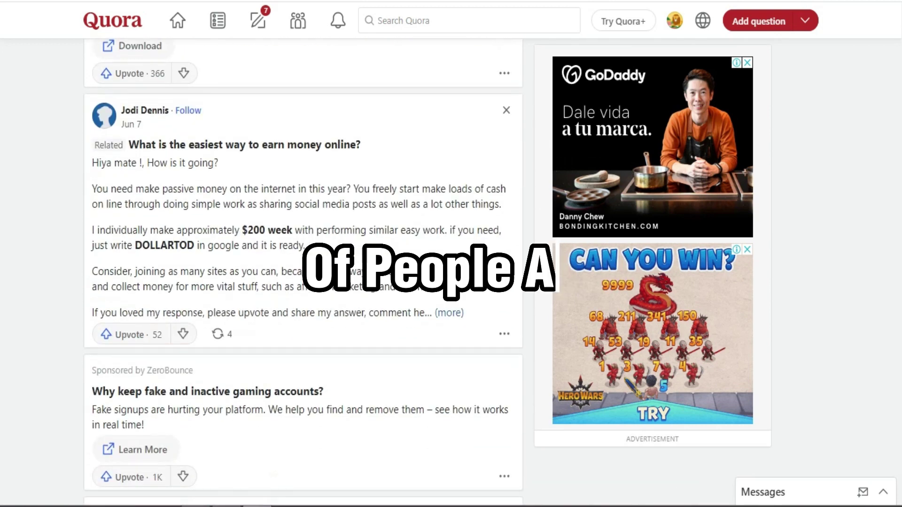
scroll(303, 273, "down", 2)
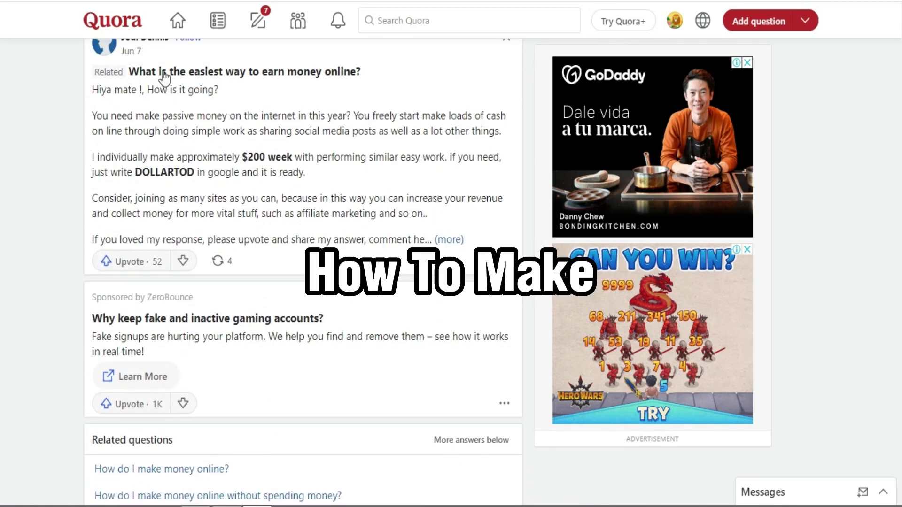
scroll(2, 153, "down", 20)
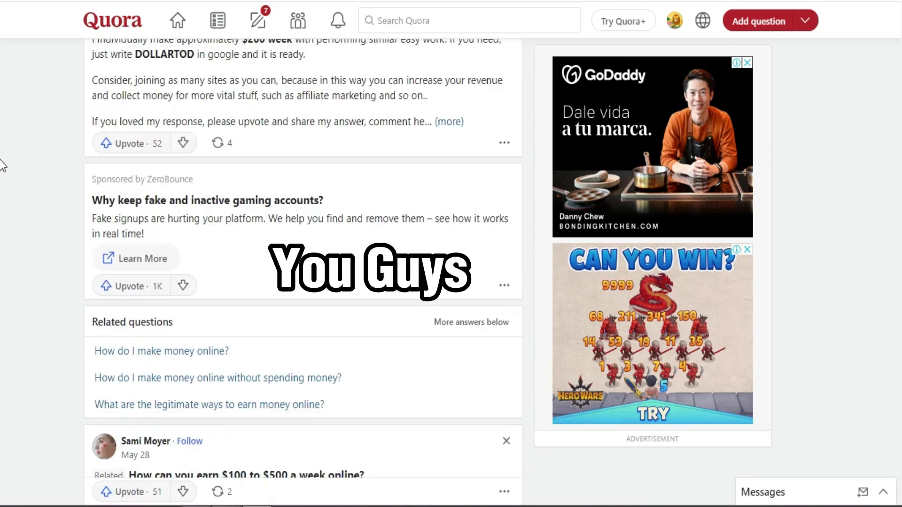
scroll(2, 242, "down", 18)
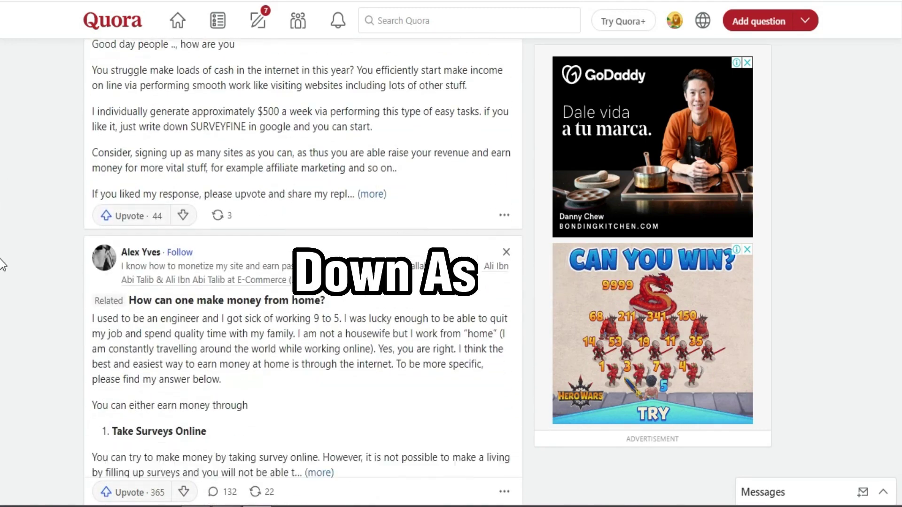
scroll(0, 294, "down", 4)
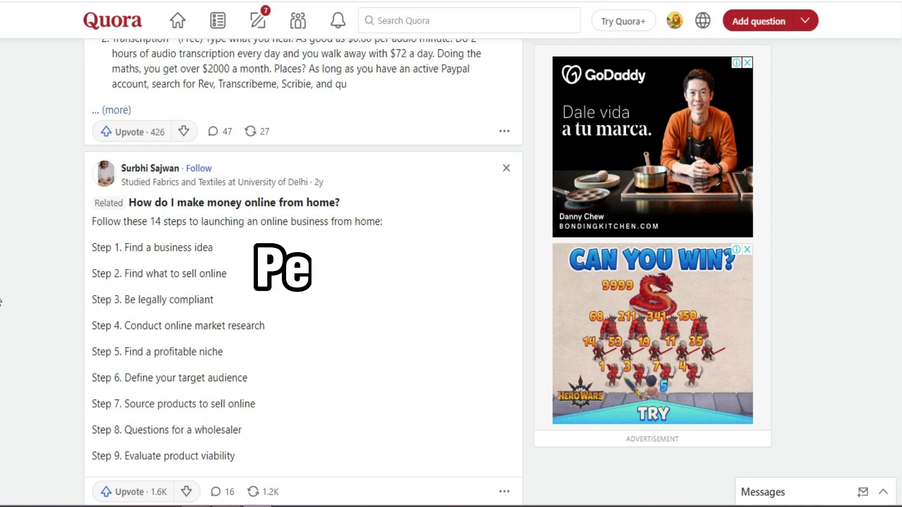
scroll(1, 319, "down", 13)
scroll(1, 336, "down", 10)
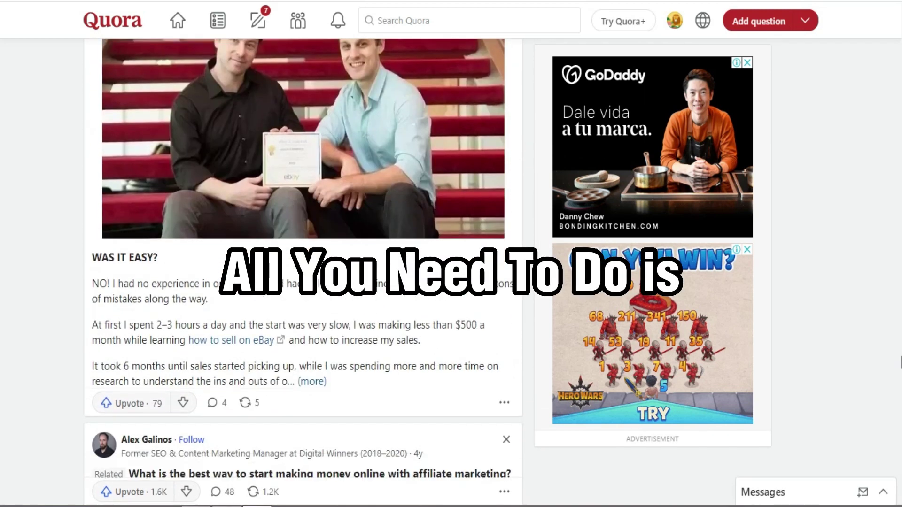
Examine the comments on the eBay selling answer and return to the question heading
left_click(213, 403)
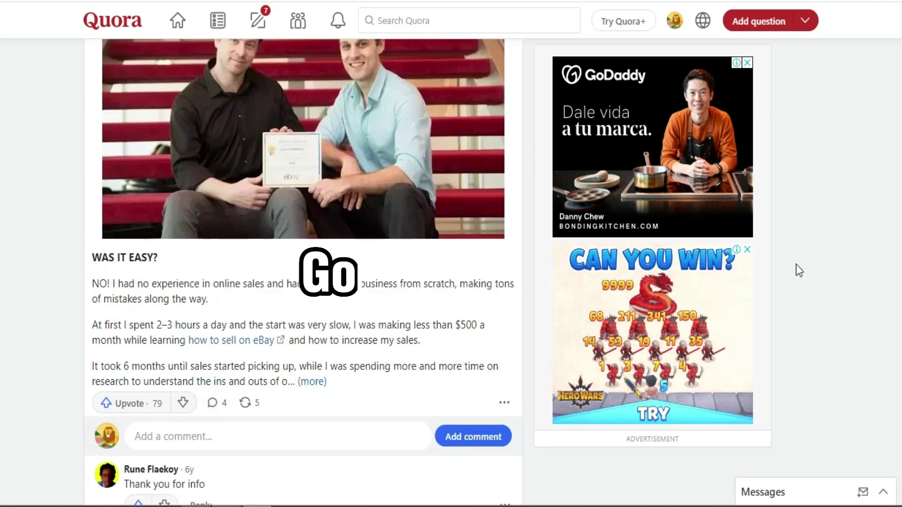
scroll(2, 261, "down", 3)
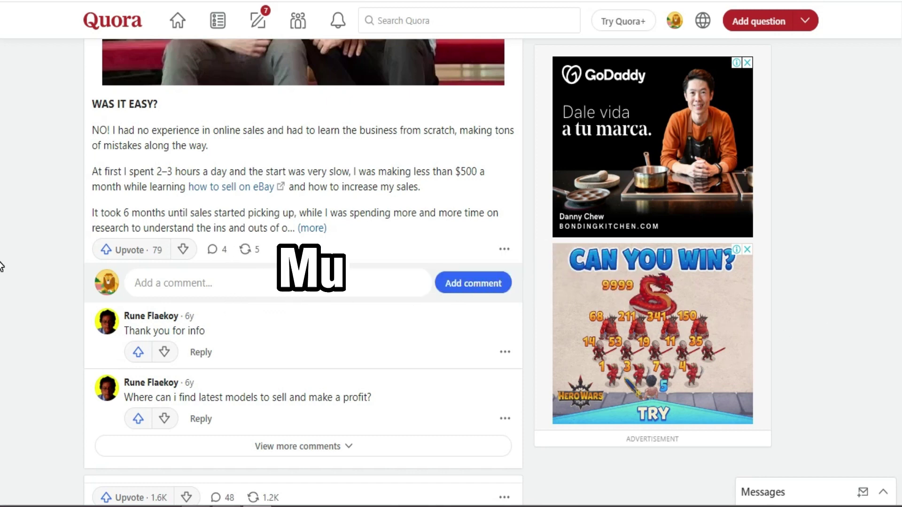
scroll(3, 263, "up", 2)
scroll(2, 263, "up", 6)
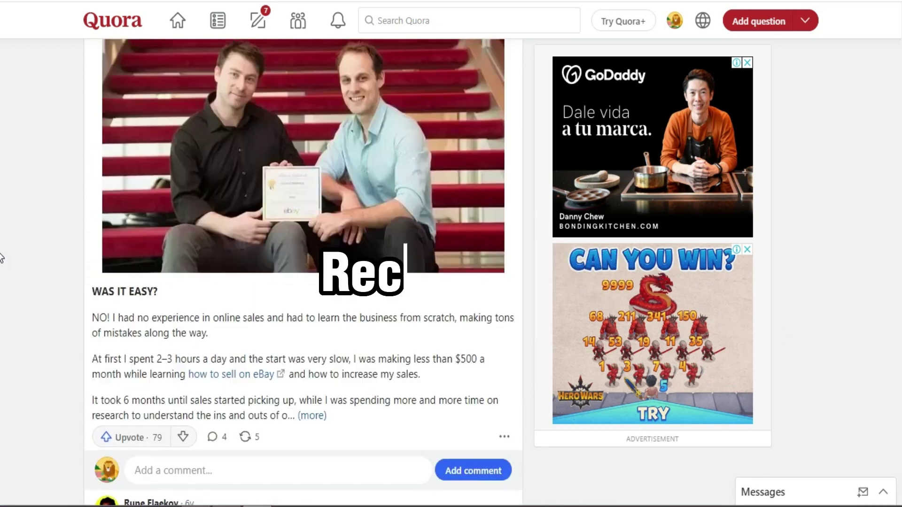
scroll(1, 250, "up", 10)
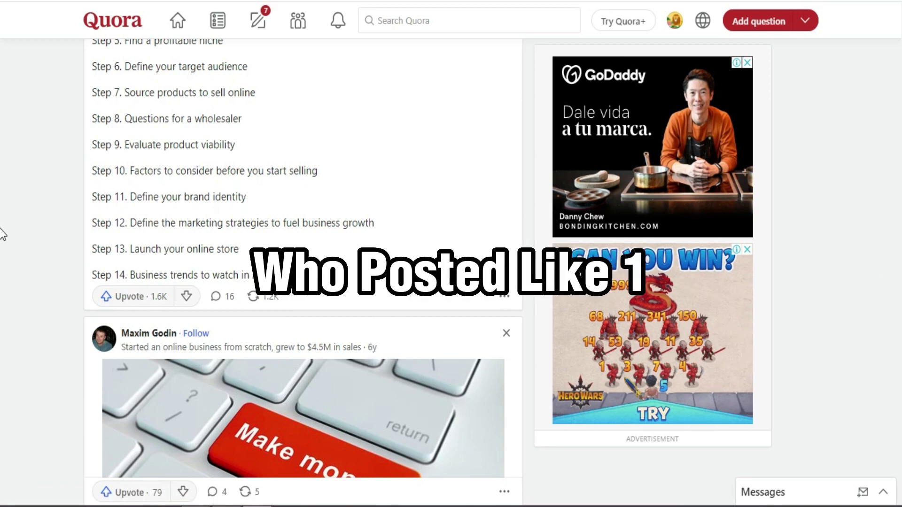
scroll(3, 190, "up", 9)
scroll(3, 189, "up", 15)
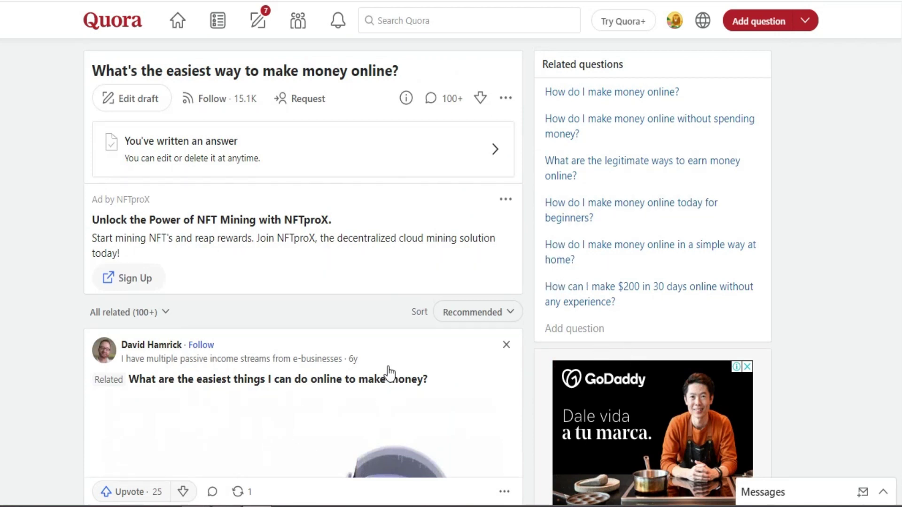
Replace the whole draft answer with the copied text promoting the High Ticket Method, ending in "Watch Now This Secret Video>>"
left_click(129, 99)
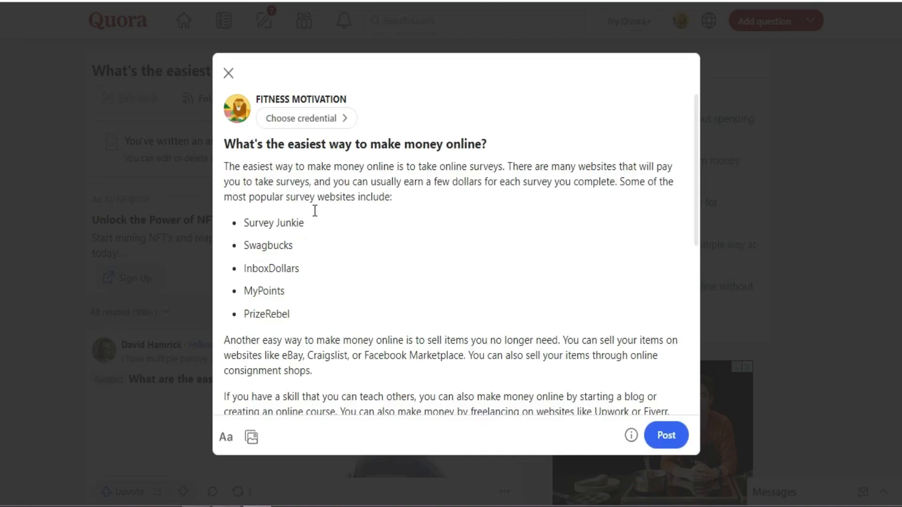
left_click(312, 207)
key("ctrl+a")
key("BackSpace")
key("ctrl+v")
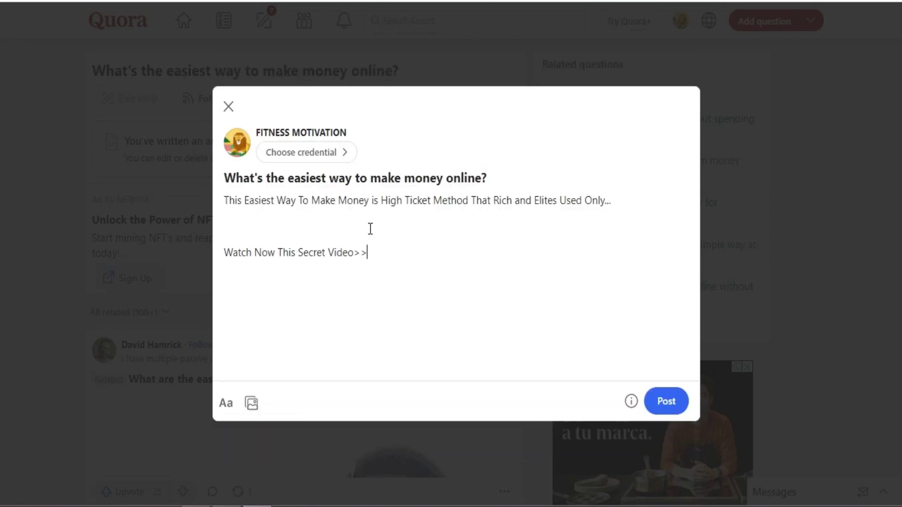
Remove the extra blank line above "Watch Now This Secret Video>>" and post the answer
left_click(226, 257)
key("BackSpace")
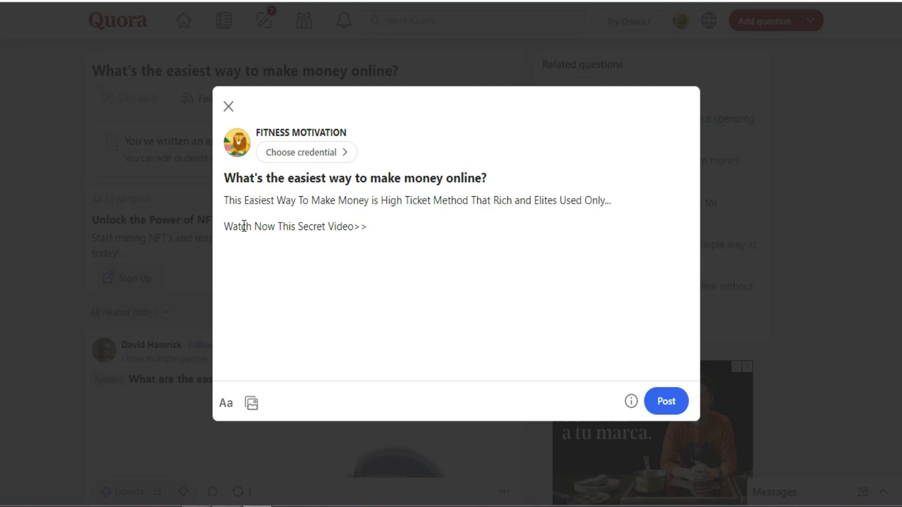
left_click_drag(232, 224, 322, 224)
left_click(376, 224)
left_click(379, 224)
left_click(669, 403)
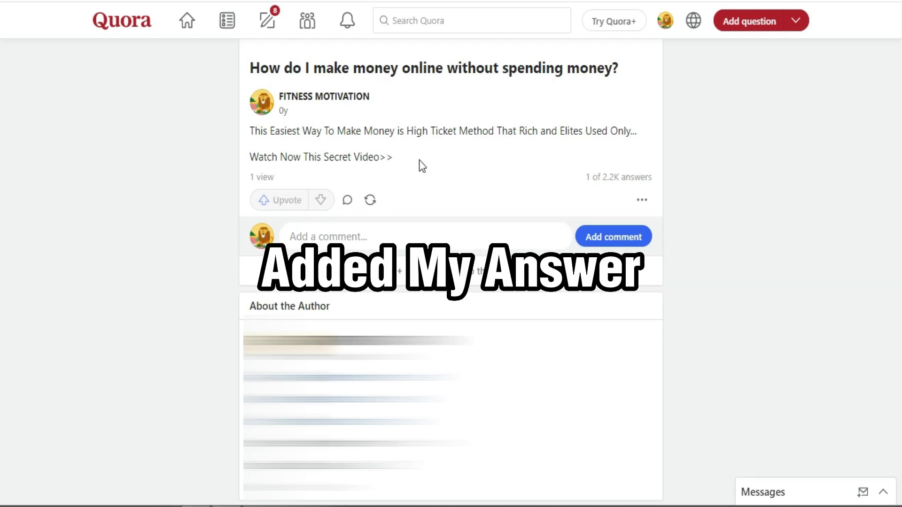
Check the edit option among the posted answer's actions, leaving the answer as it is
left_click(641, 206)
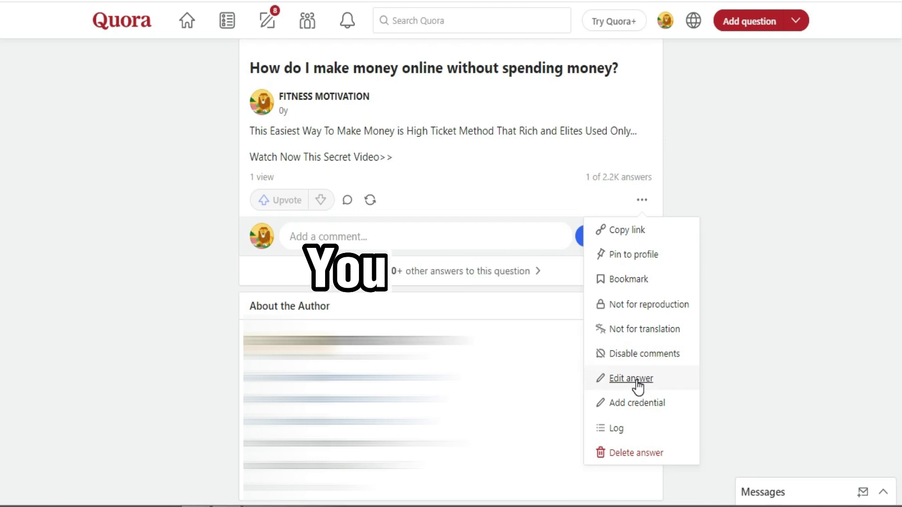
left_click(758, 207)
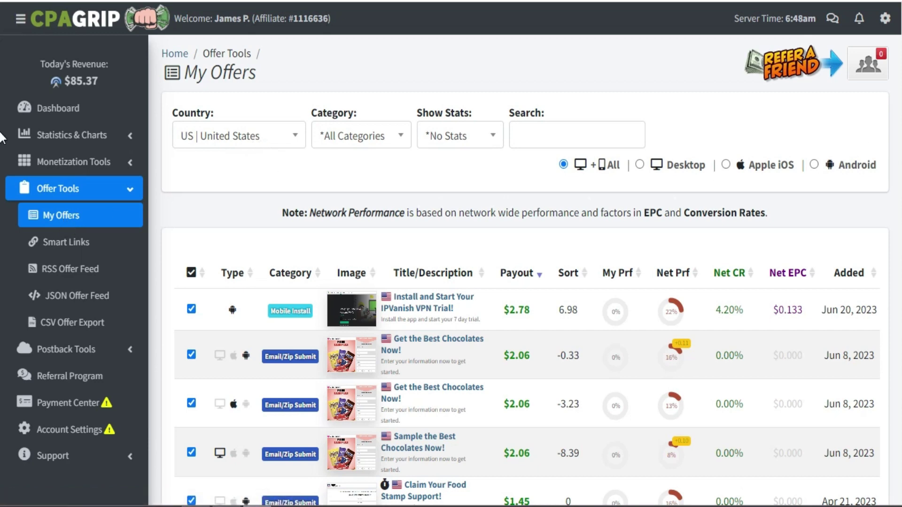
Switch to CPAGrip's offer list, view the "Sample the Best Chocolates Now!" offer and copy its tracking link
scroll(517, 235, "down", 1)
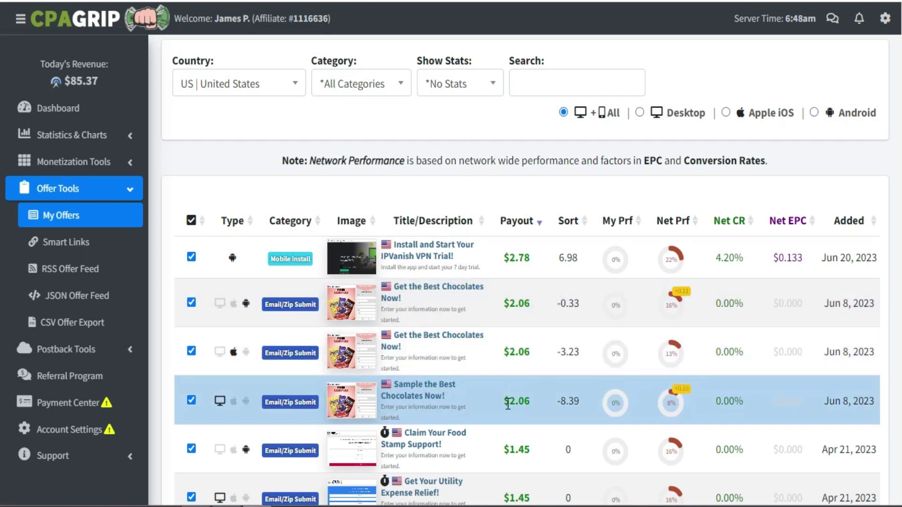
left_click(353, 401)
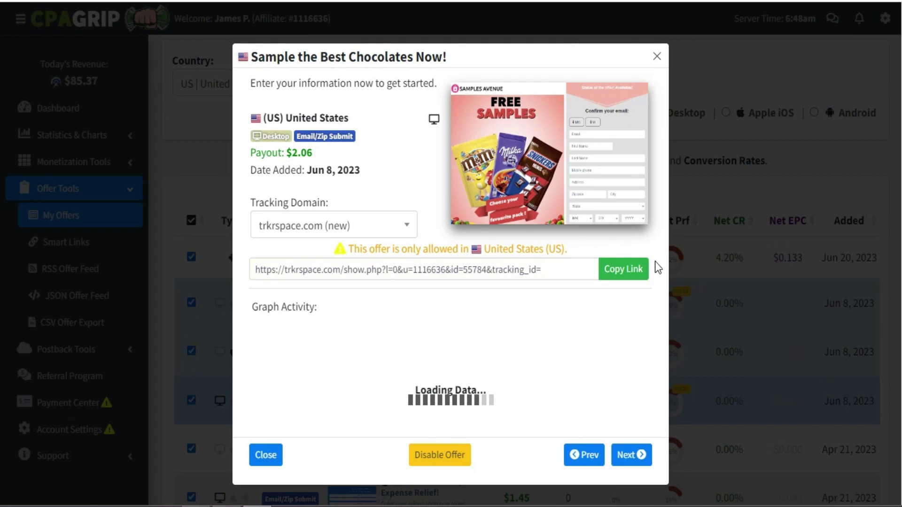
left_click(619, 281)
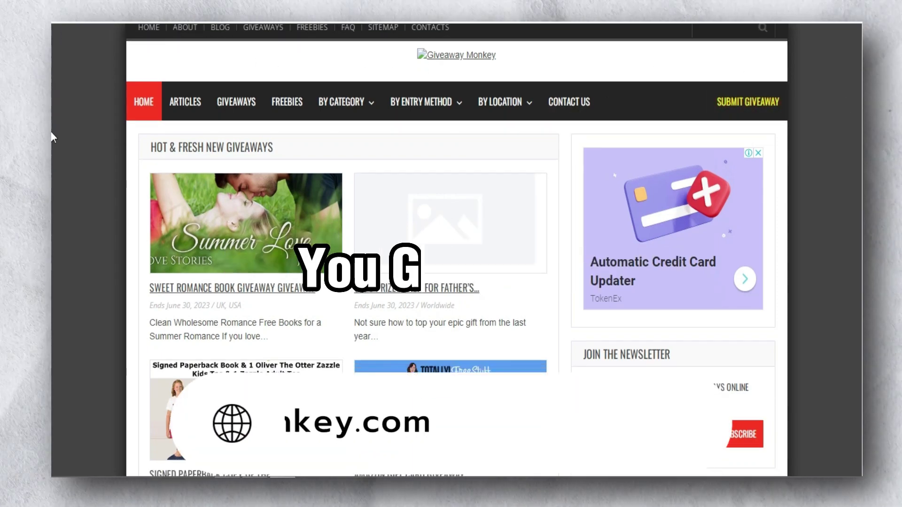
Switch to Giveaway Monkey, look over the latest giveaways and bring up the giveaway submission form
scroll(52, 212, "down", 15)
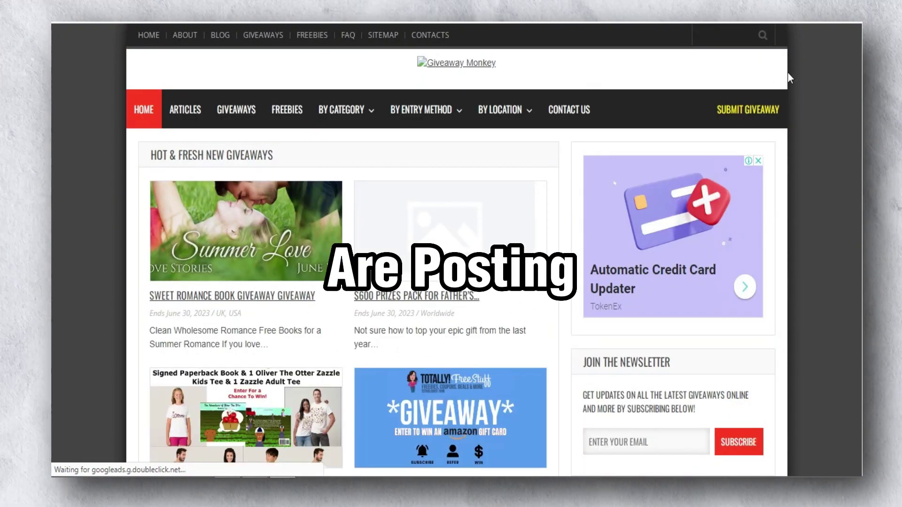
left_click(738, 115)
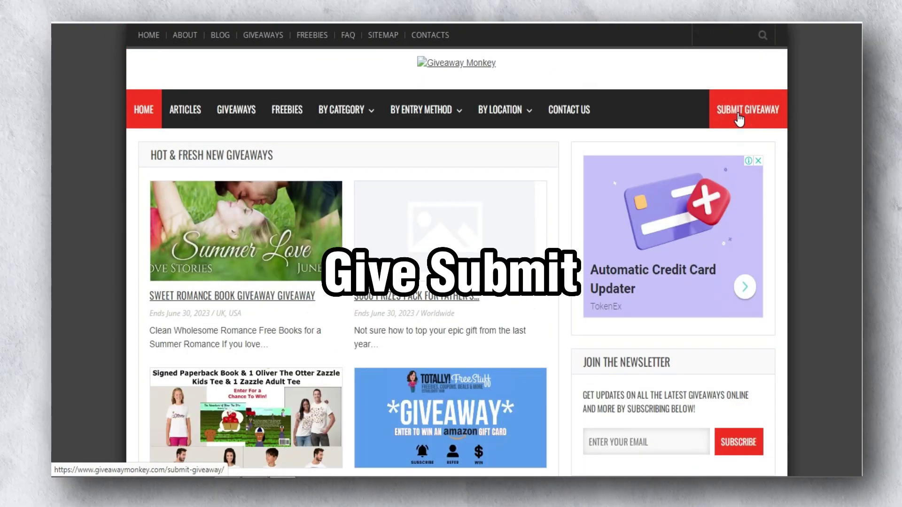
left_click(753, 120)
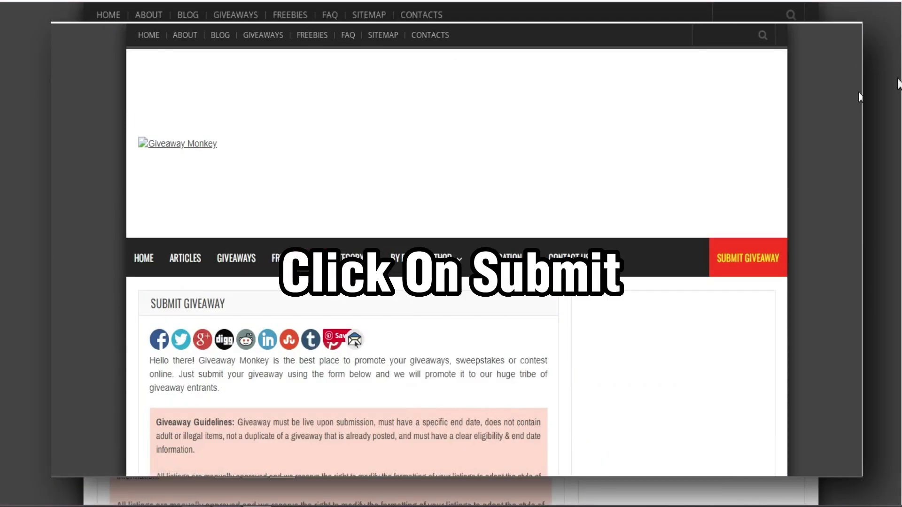
Enter the copied chocolate offer link as the giveaway URL and "$200" as the main prize
scroll(50, 94, "down", 5)
scroll(853, 134, "down", 2)
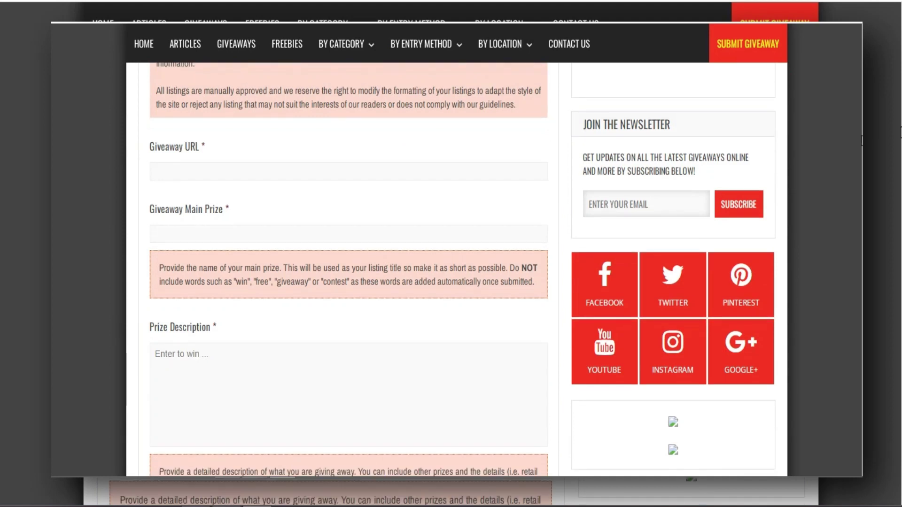
scroll(853, 134, "up", 1)
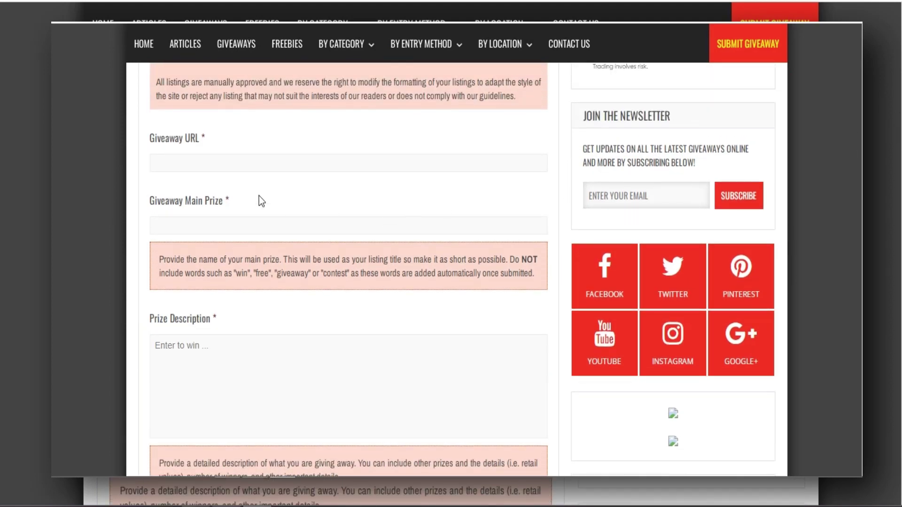
left_click(247, 161)
type("https://trkrspace.com/show.php?l=0&u=1116636&id=55784&tracking_id=")
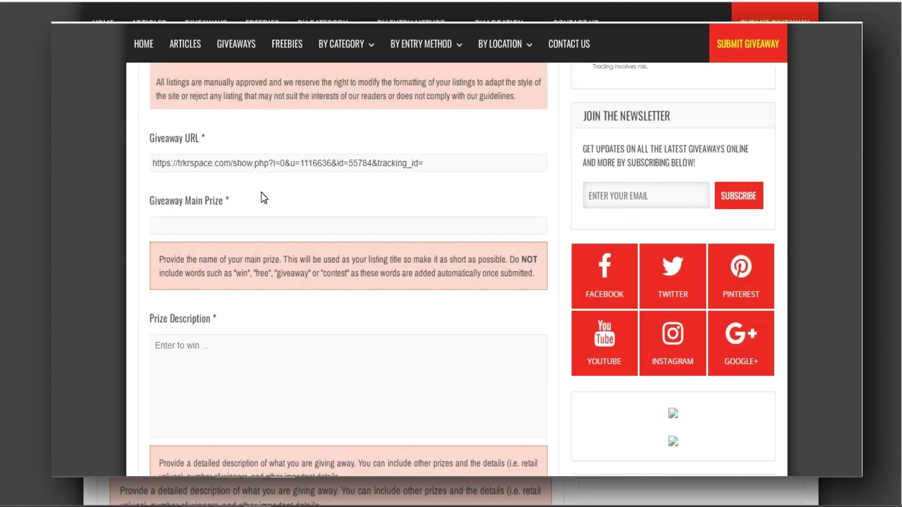
left_click(215, 232)
type("$200")
Set the giveaway's eligibility to "18 & above only" and limit it to the USA
scroll(1, 141, "down", 5)
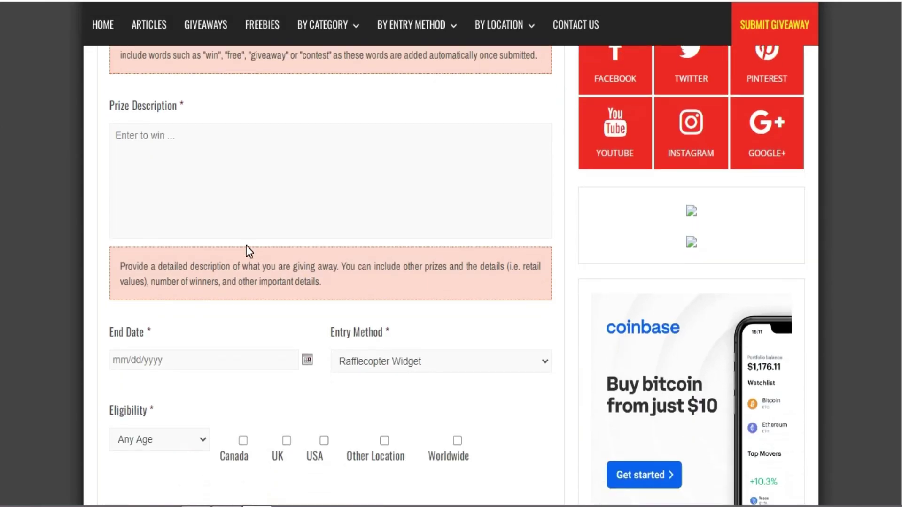
scroll(2, 141, "down", 4)
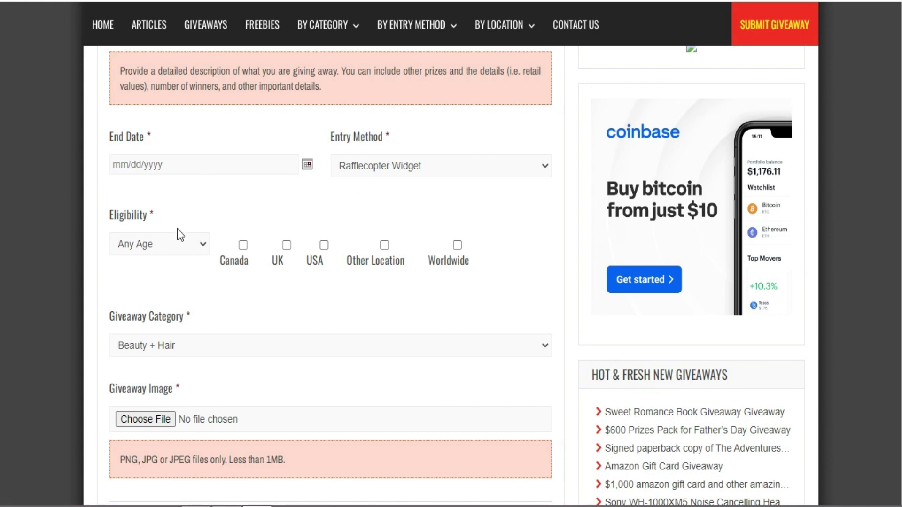
left_click(165, 241)
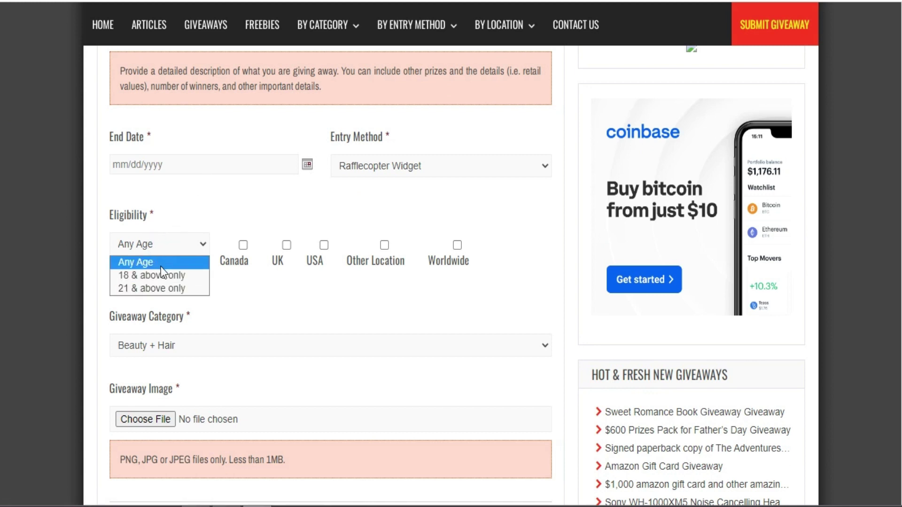
left_click(151, 277)
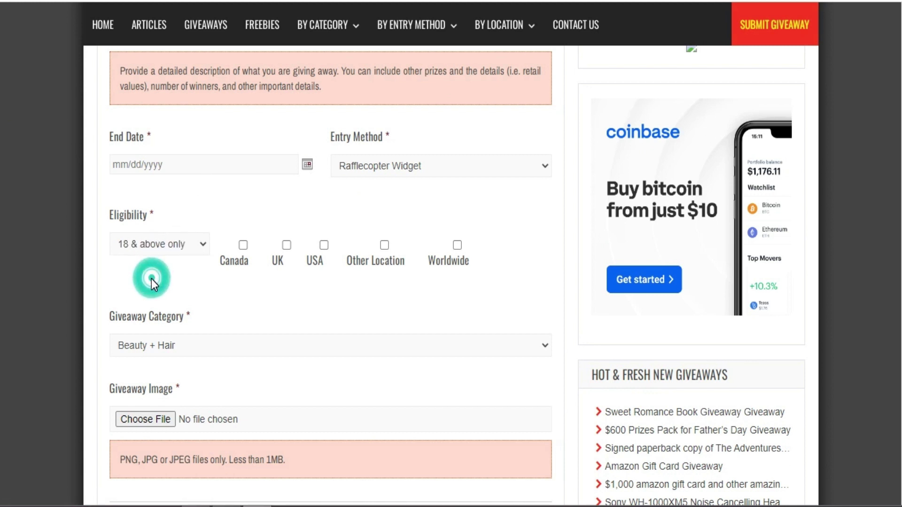
left_click(325, 248)
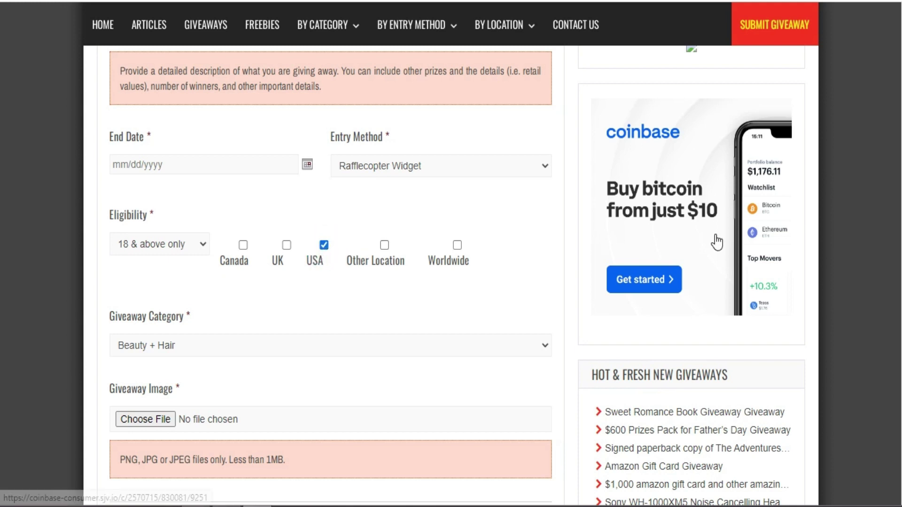
Set the giveaway category to "Foods + Drinks"
scroll(533, 208, "down", 3)
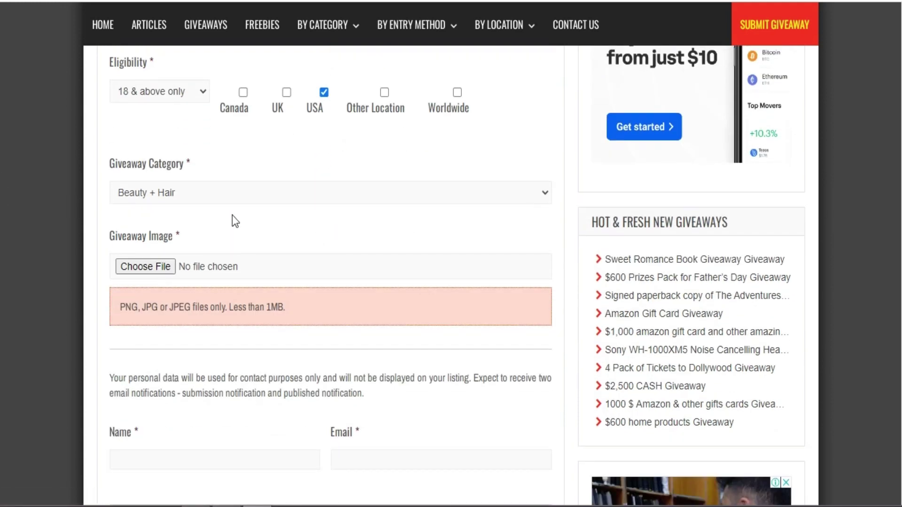
left_click(196, 190)
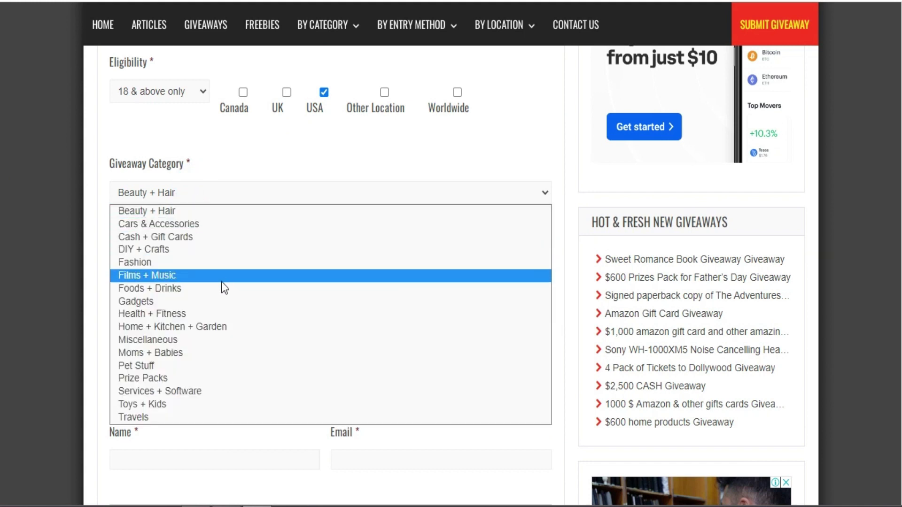
left_click(162, 292)
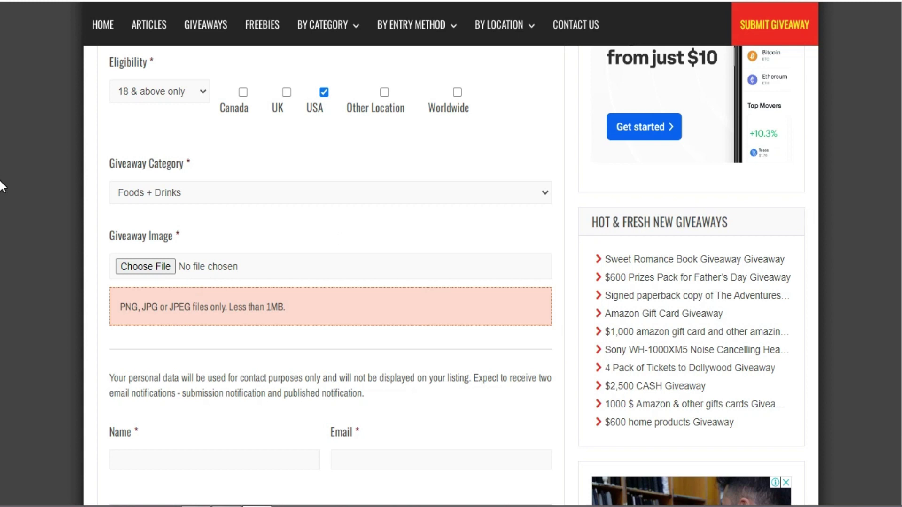
Review the Basic Listing terms and price, and look over the available featured listing upgrades
scroll(1, 207, "down", 8)
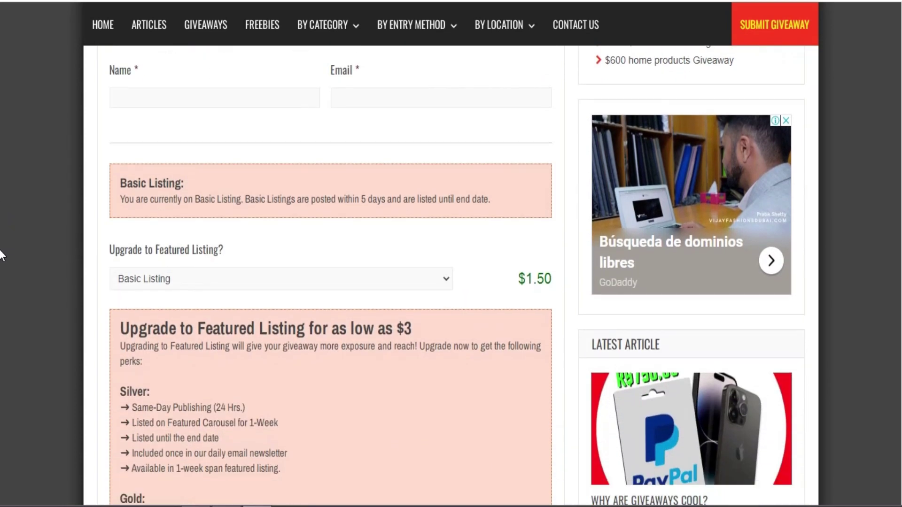
scroll(2, 255, "down", 3)
scroll(2, 272, "down", 1)
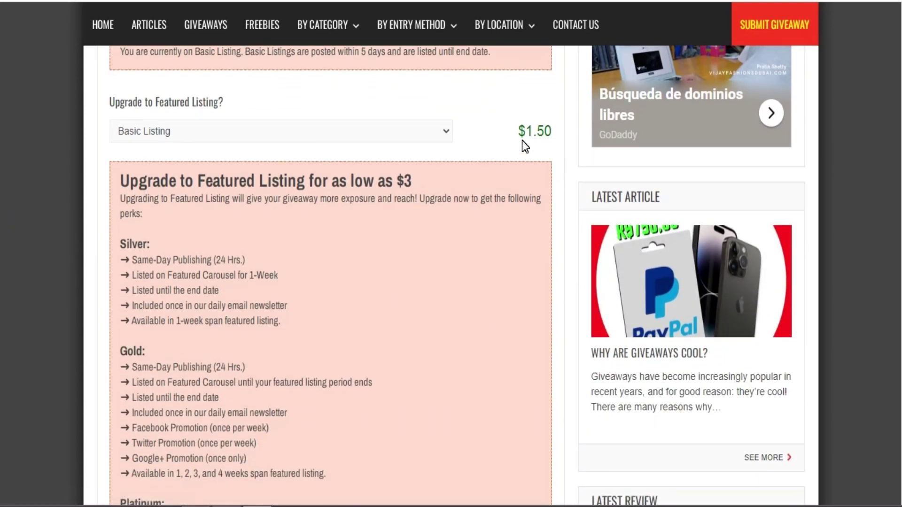
left_click_drag(517, 135, 554, 138)
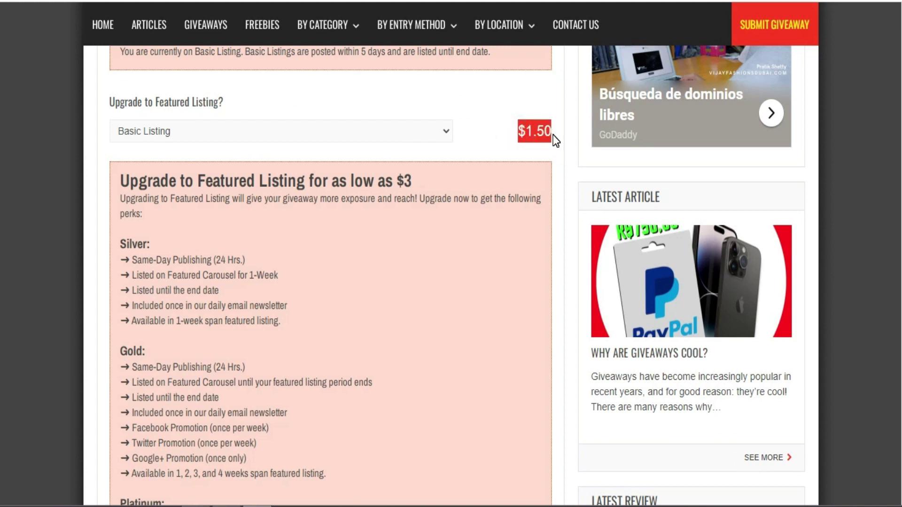
left_click(374, 136)
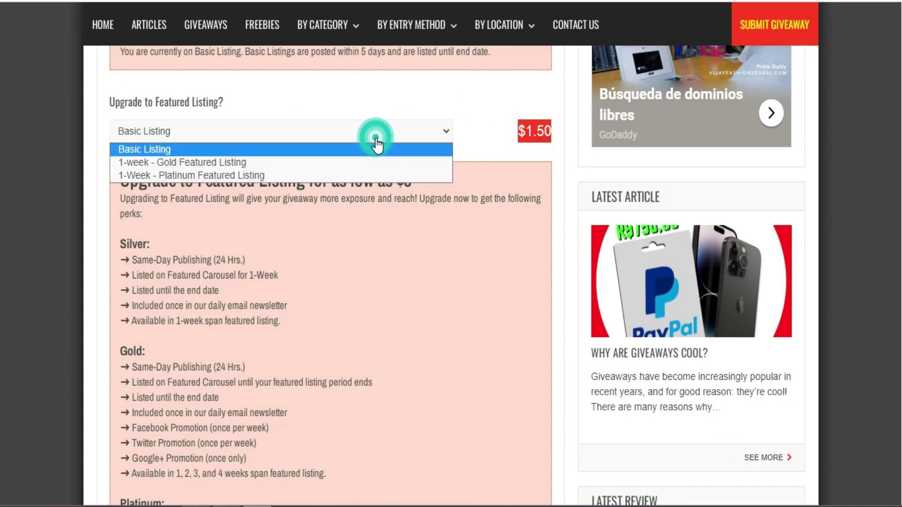
left_click(325, 93)
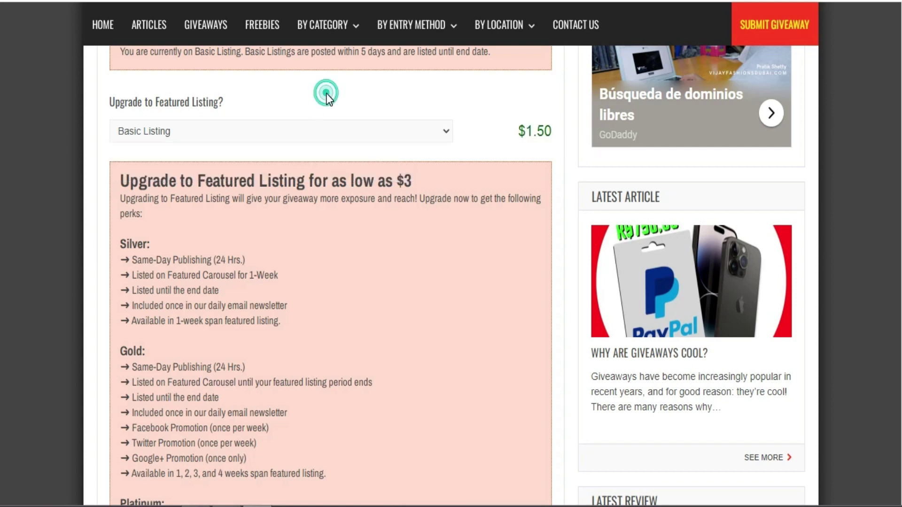
Choose the "1-week - Gold Featured Listing" upgrade and examine its price and perks
left_click(310, 138)
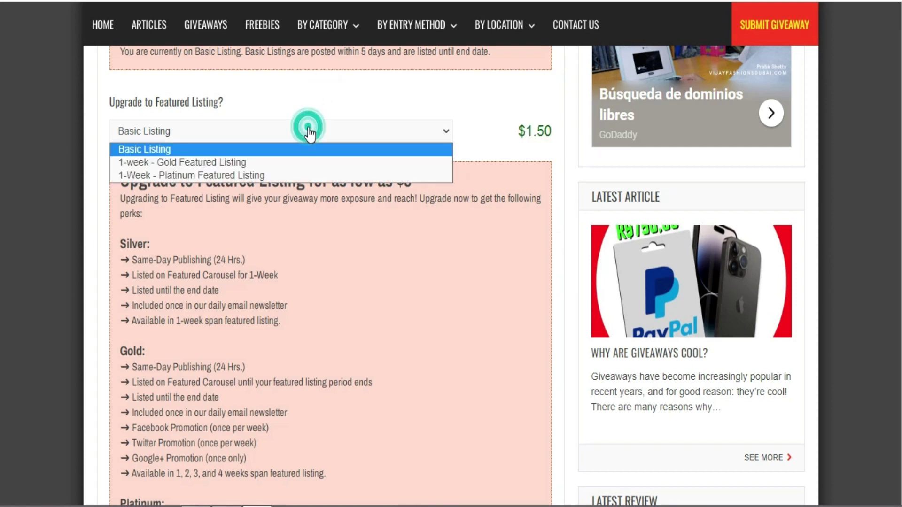
left_click(201, 163)
left_click_drag(502, 131, 559, 135)
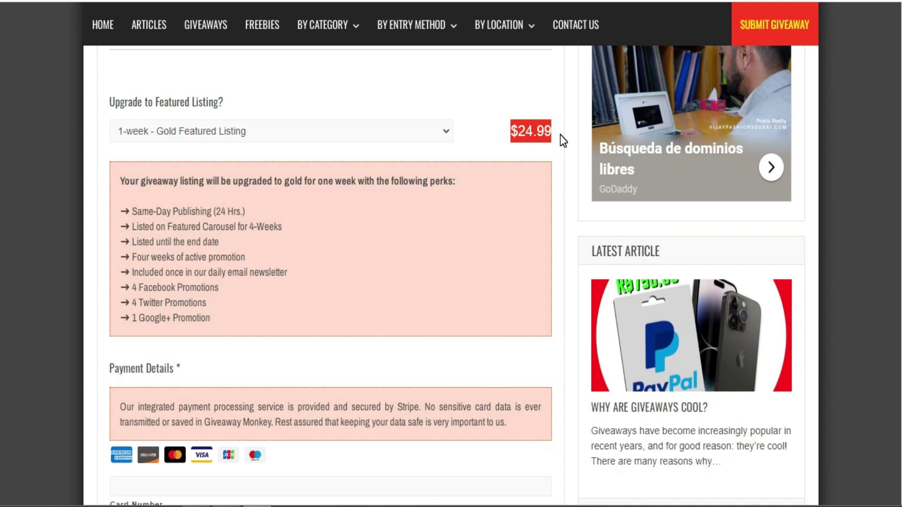
left_click_drag(123, 210, 209, 333)
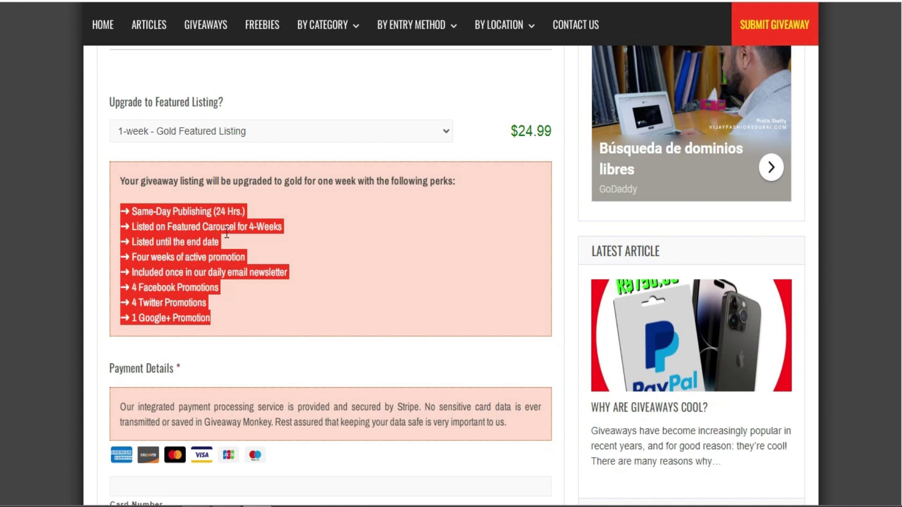
left_click(227, 232)
Switch the upgrade to "1-Week - Platinum Featured Listing" and examine its price and perks
left_click(243, 136)
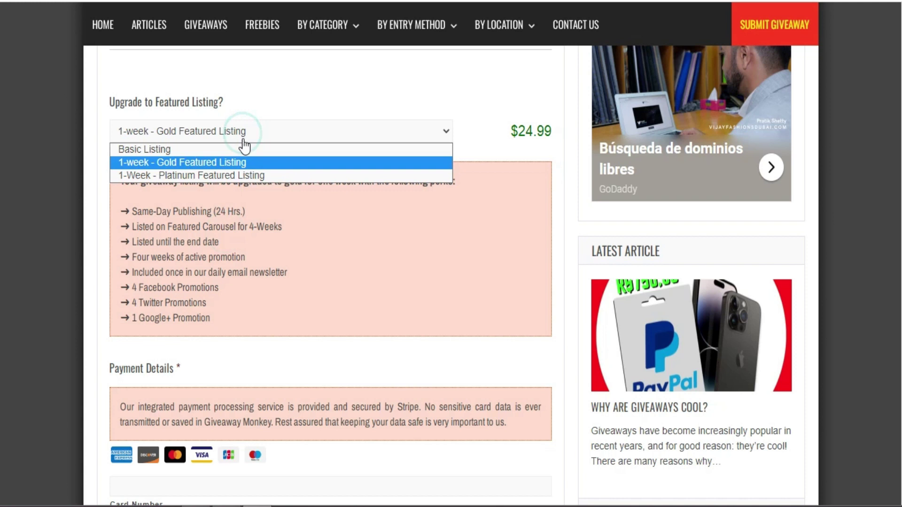
left_click(229, 176)
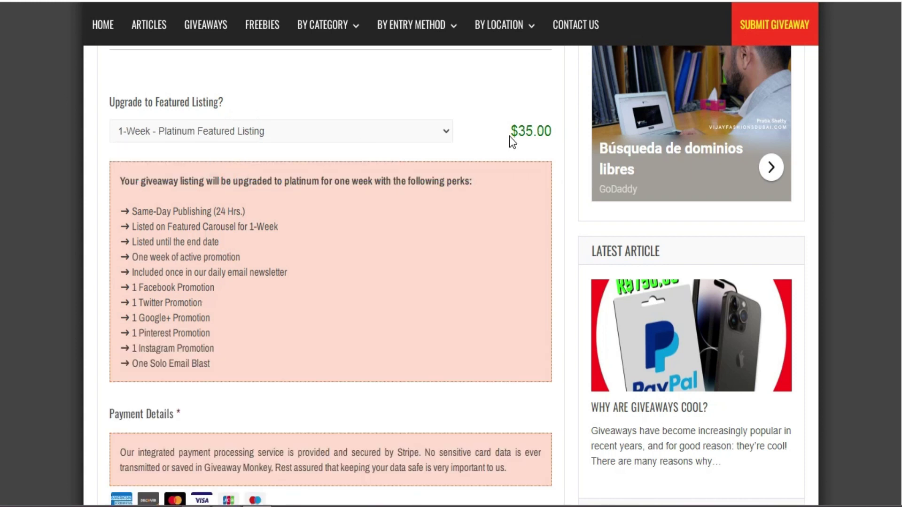
left_click_drag(511, 131, 553, 131)
left_click_drag(128, 210, 224, 360)
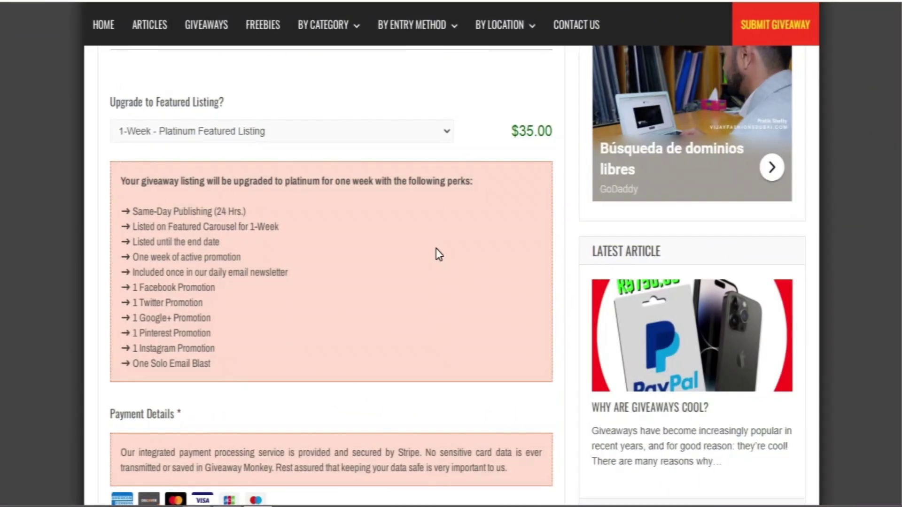
Return the giveaway's listing type to "Basic Listing" and check its price
left_click(419, 137)
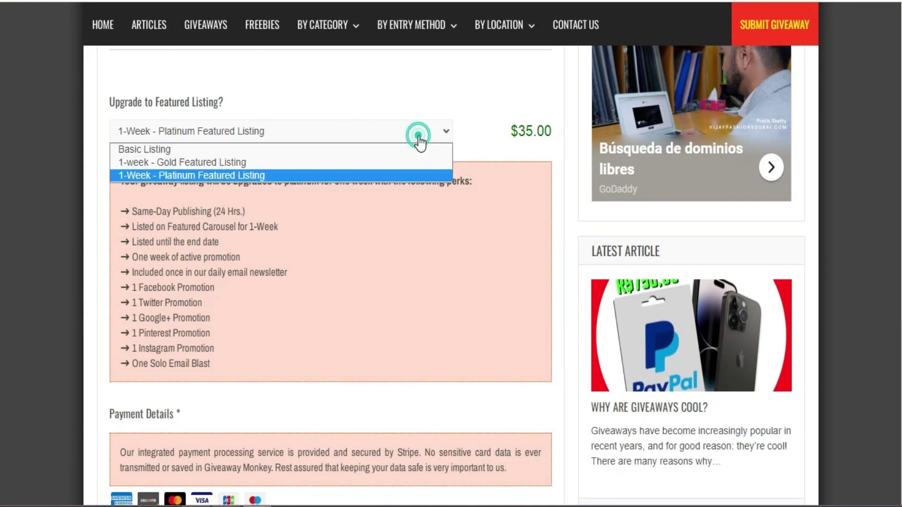
left_click(348, 156)
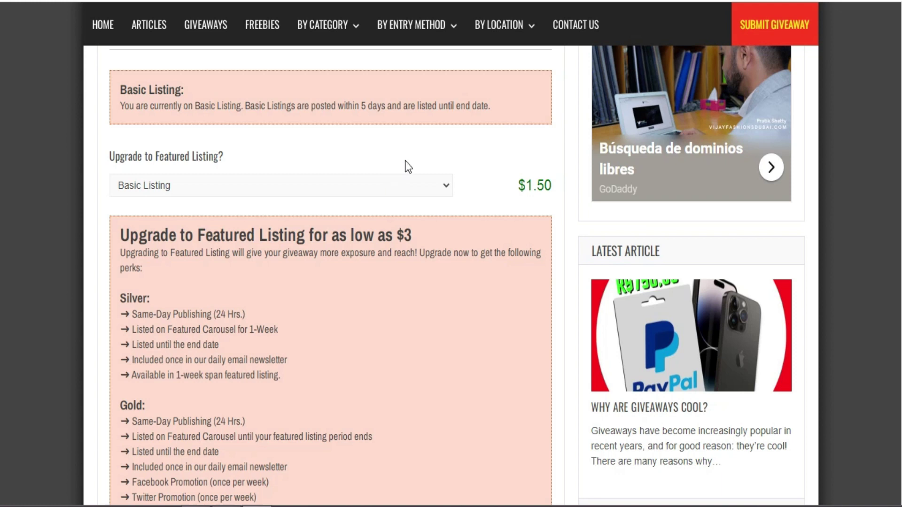
left_click_drag(512, 179, 550, 184)
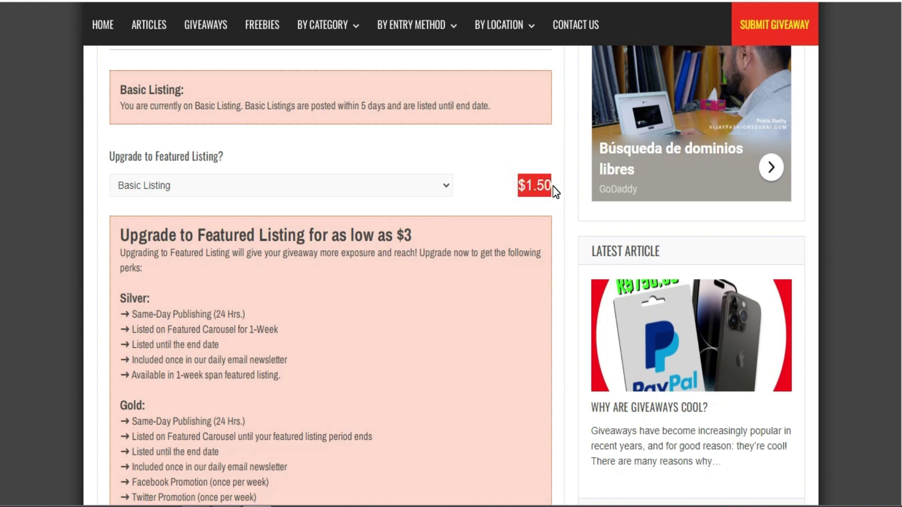
left_click(505, 180)
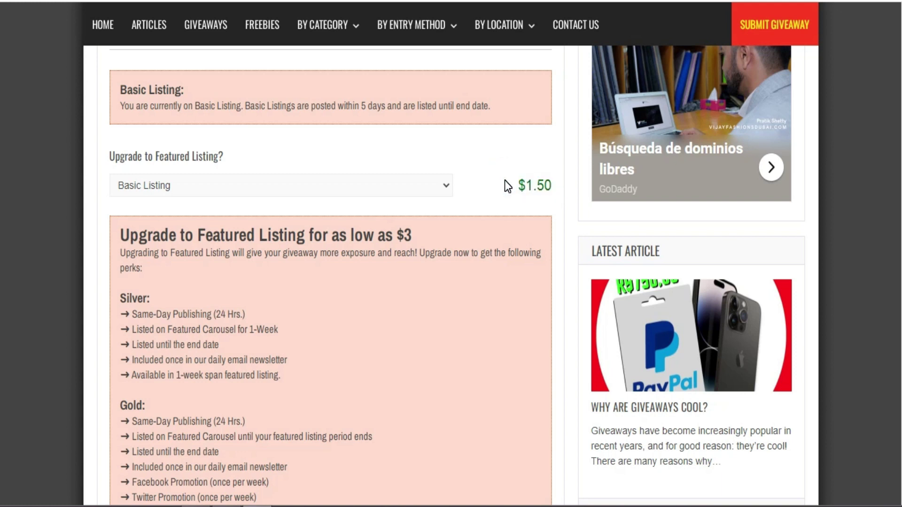
left_click_drag(505, 180, 547, 184)
left_click(503, 185)
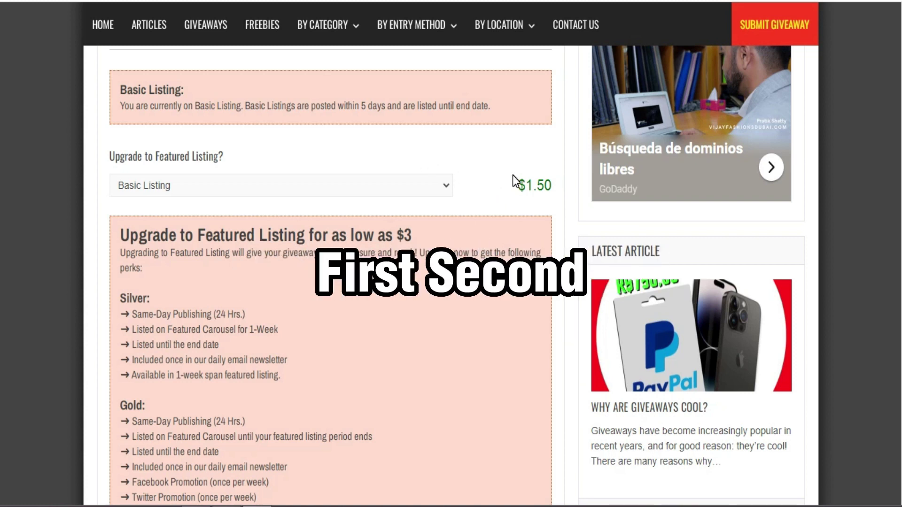
left_click_drag(513, 182, 553, 188)
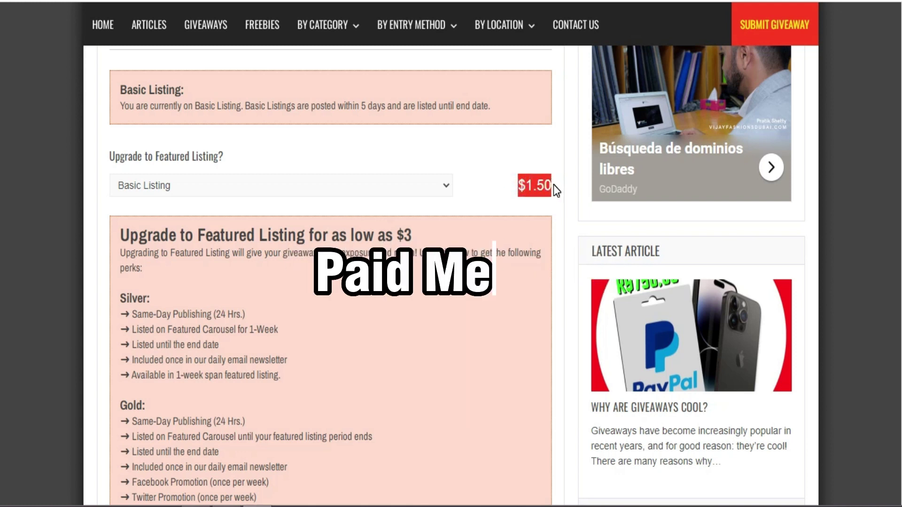
left_click(469, 193)
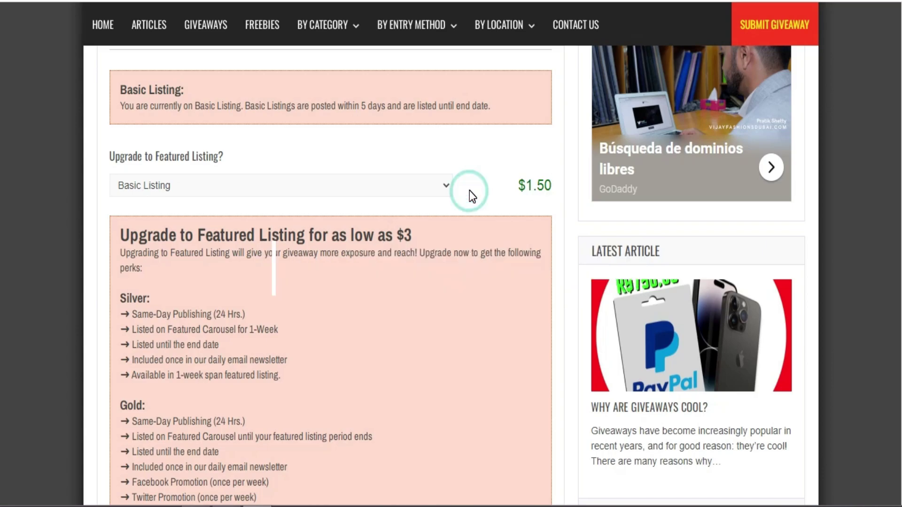